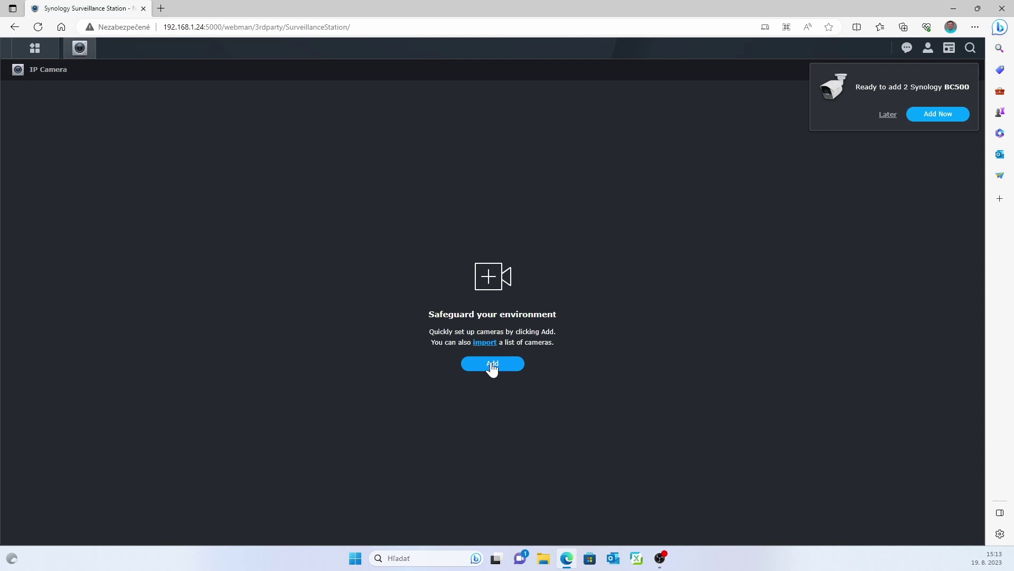
Step: Start adding cameras and include both detected Synology BC500 cameras, at 192.168.1.127 and 192.168.1.128
{"action": "left_click", "coordinate": [492, 364]}
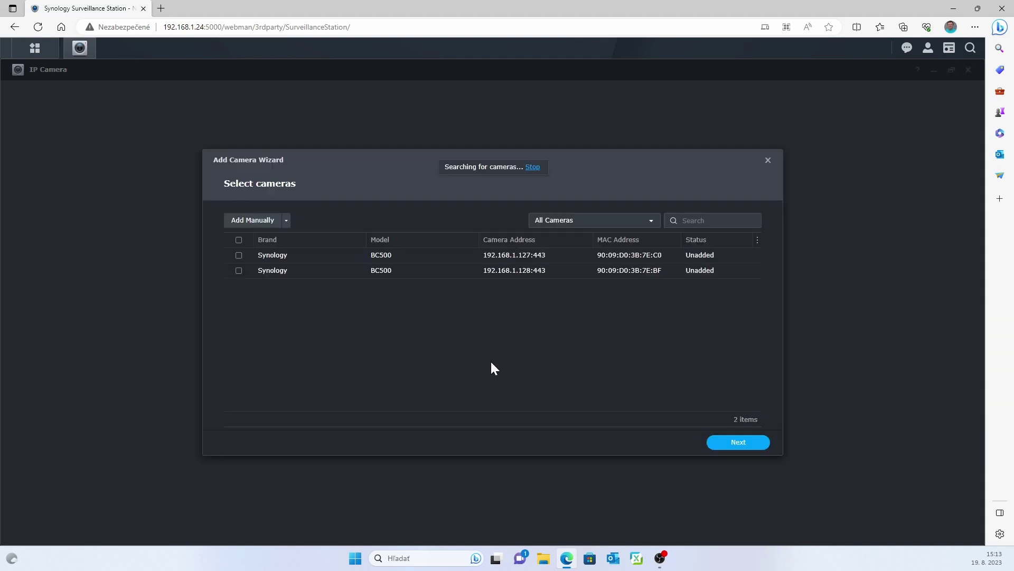
{"action": "left_click", "coordinate": [238, 254]}
{"action": "left_click", "coordinate": [239, 270]}
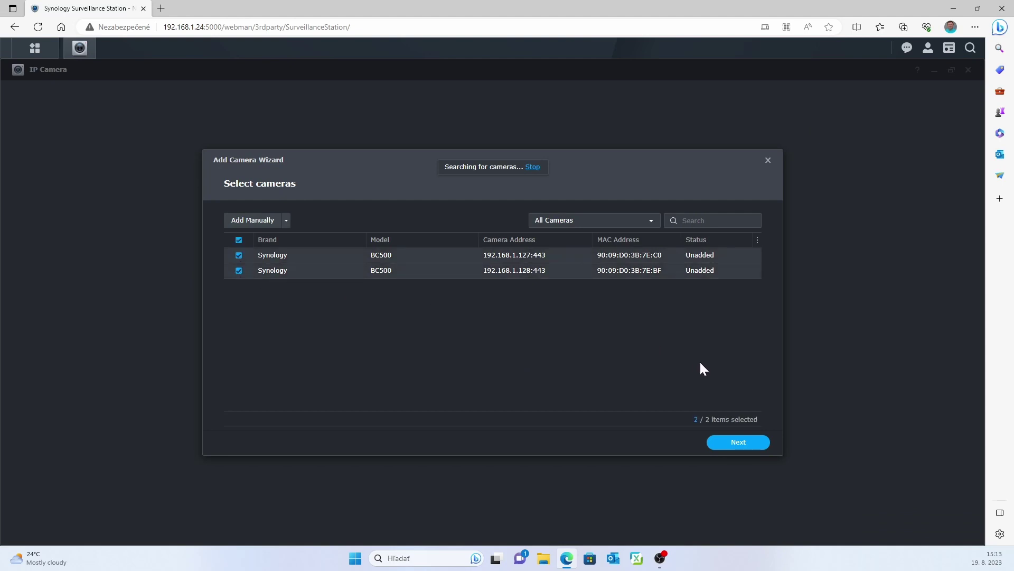
{"action": "left_click", "coordinate": [738, 444]}
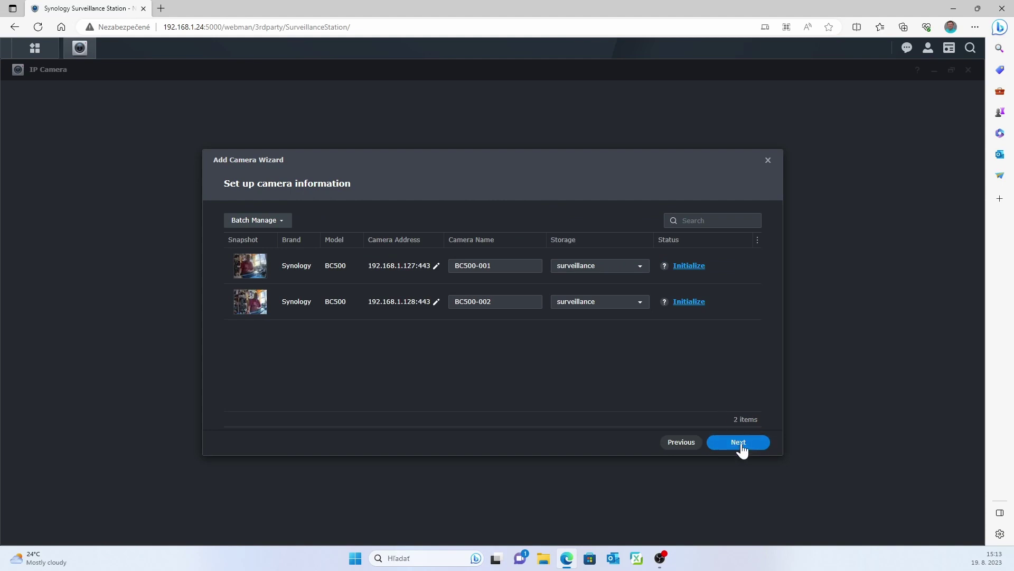
Step: Start initializing the new Synology BC500 cameras, beginning with BC500-001
{"action": "left_click", "coordinate": [742, 447]}
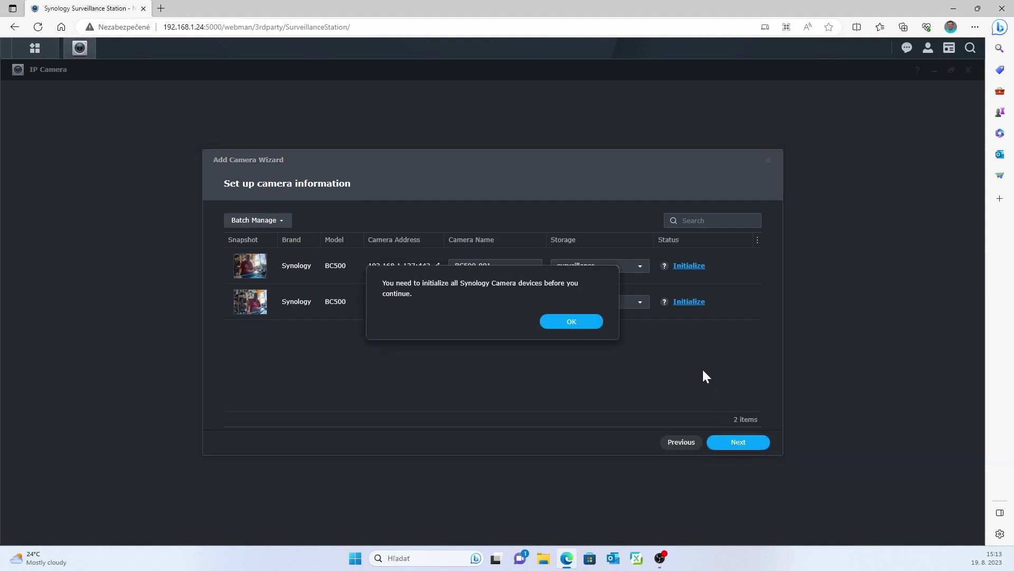
{"action": "left_click", "coordinate": [571, 323]}
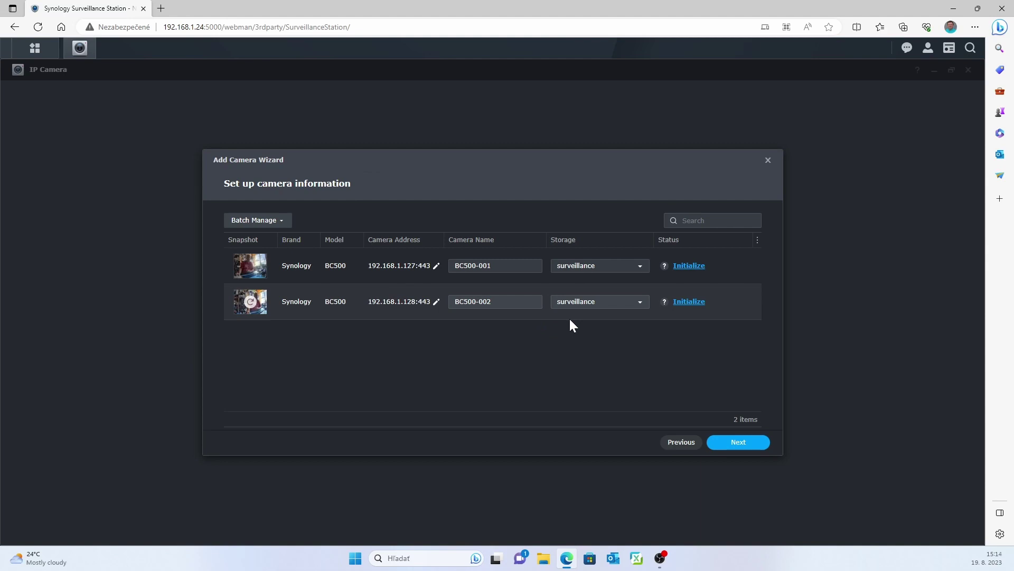
{"action": "left_click", "coordinate": [689, 265]}
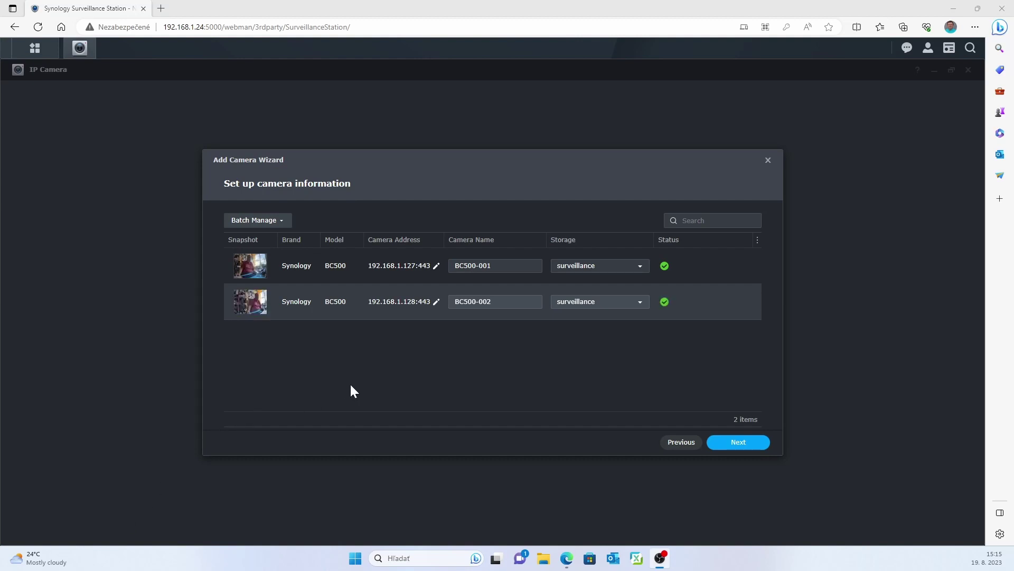
Step: Add the two initialized BC500 cameras using the Quick Setup mode with default settings
{"action": "left_click", "coordinate": [740, 442]}
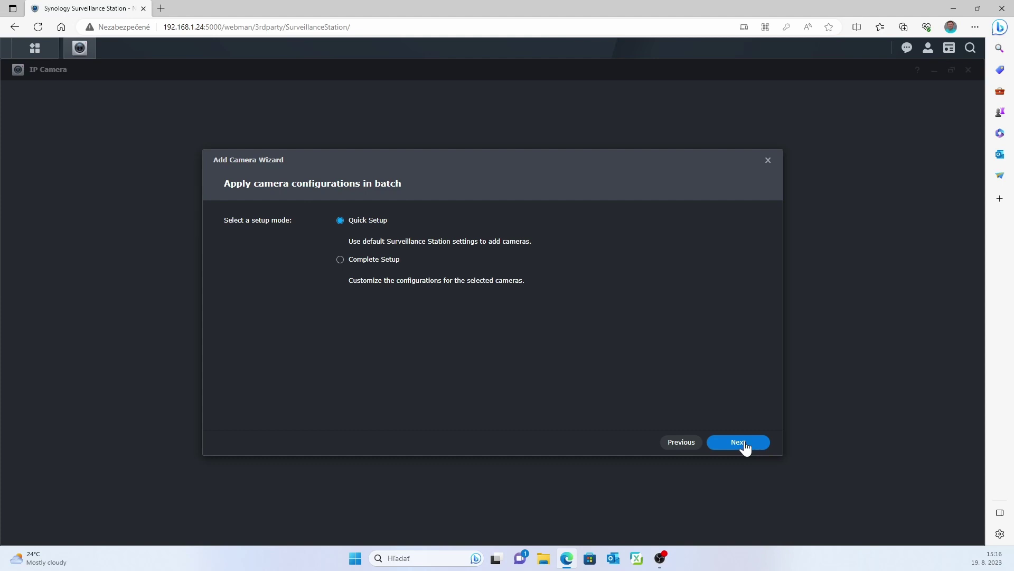
{"action": "left_click", "coordinate": [746, 443]}
{"action": "left_click", "coordinate": [739, 441]}
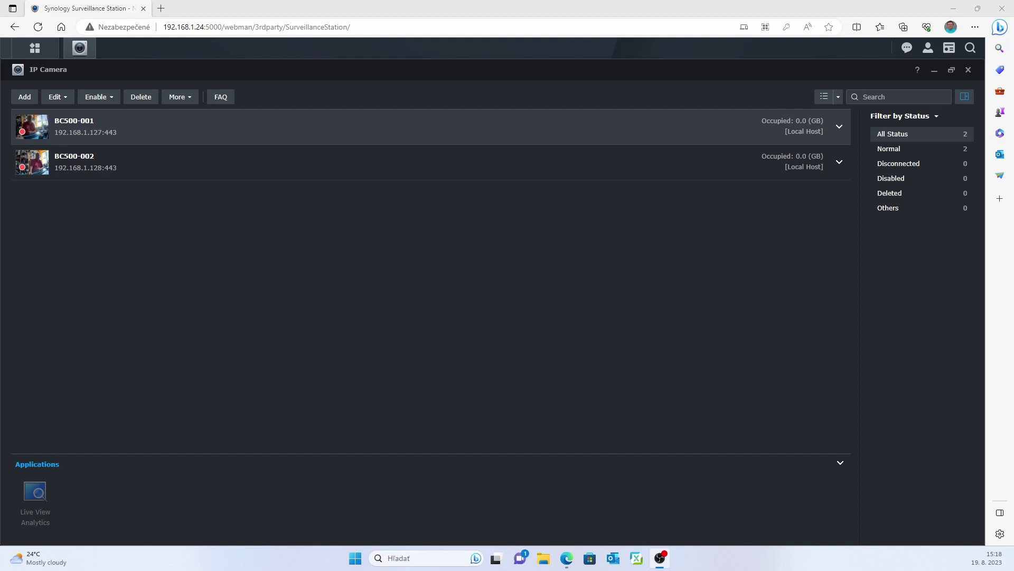
Step: Examine the general information and live picture of BC500-001 and BC500-002, and close the camera settings
{"action": "double_click", "coordinate": [84, 119]}
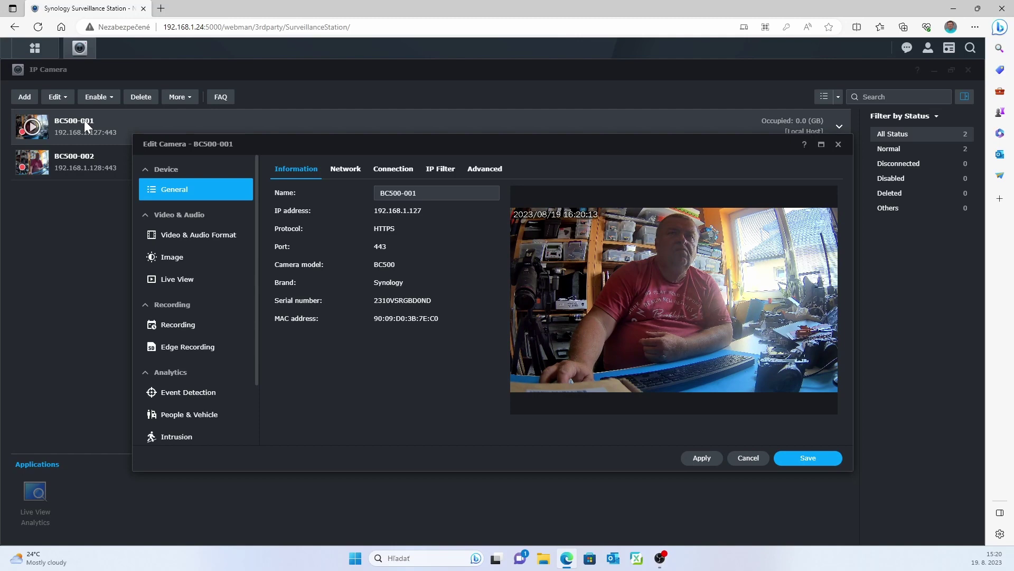
{"action": "double_click", "coordinate": [85, 163]}
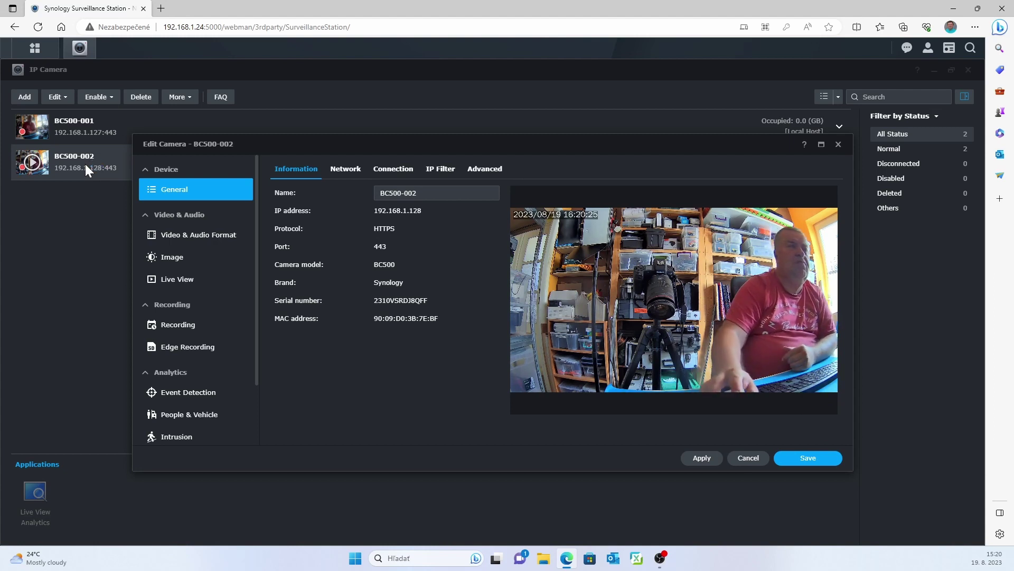
{"action": "key", "text": "Escape"}
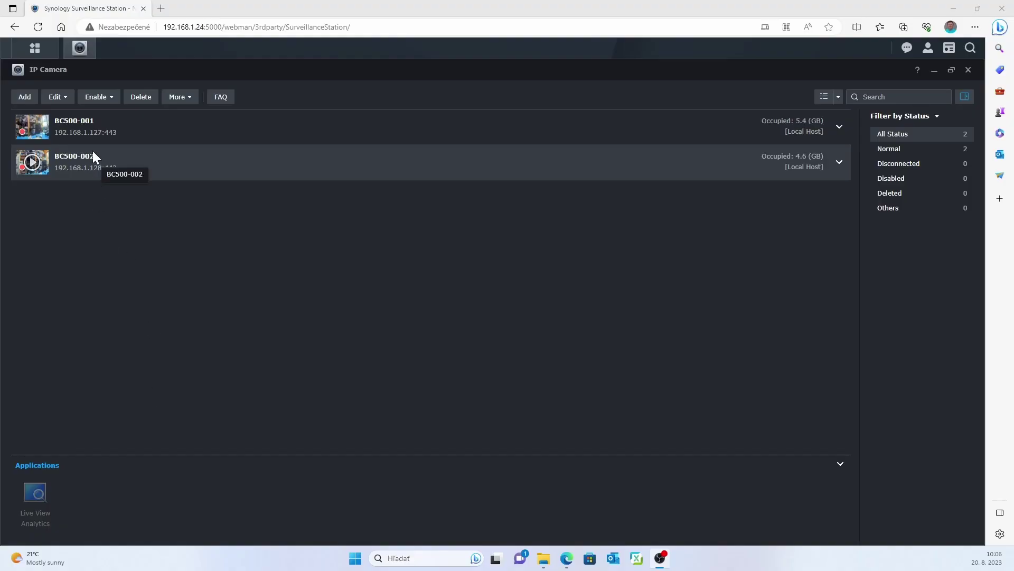
Step: Start adding the ONVIF VIGI-C340 camera at 192.168.1.129 and open its authentication
{"action": "left_click", "coordinate": [25, 97]}
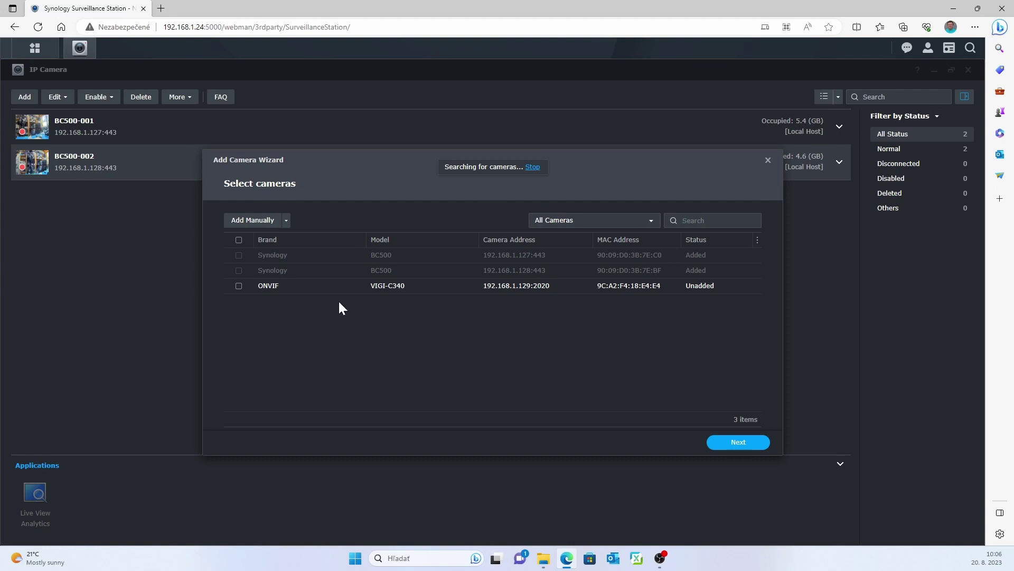
{"action": "left_click", "coordinate": [238, 285]}
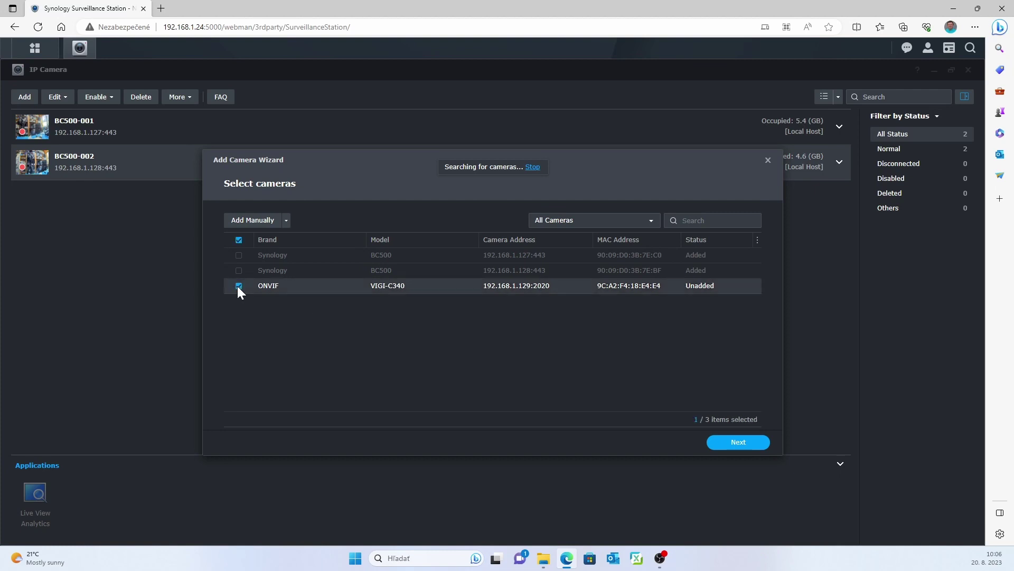
{"action": "left_click", "coordinate": [746, 442]}
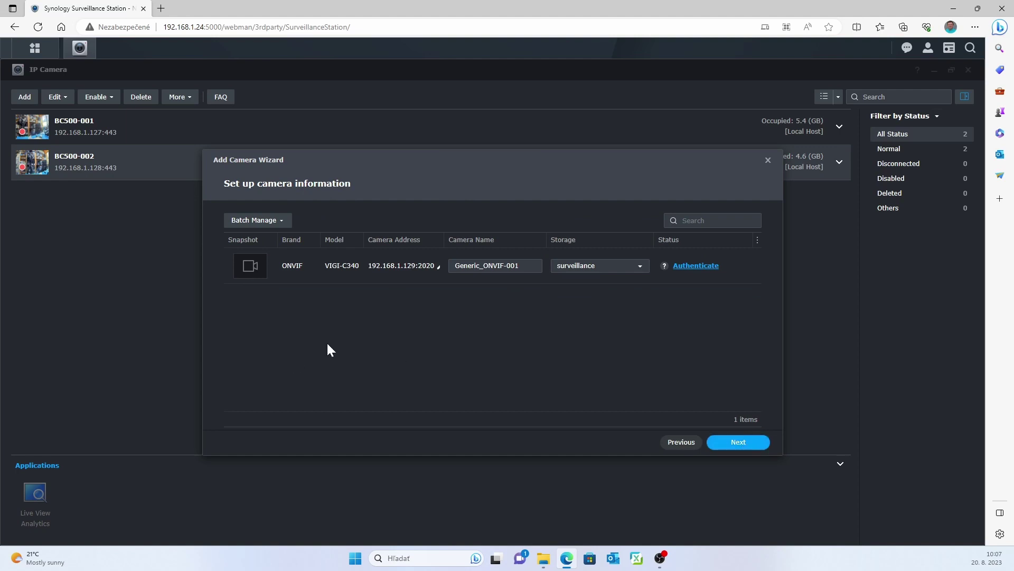
{"action": "left_click", "coordinate": [692, 265]}
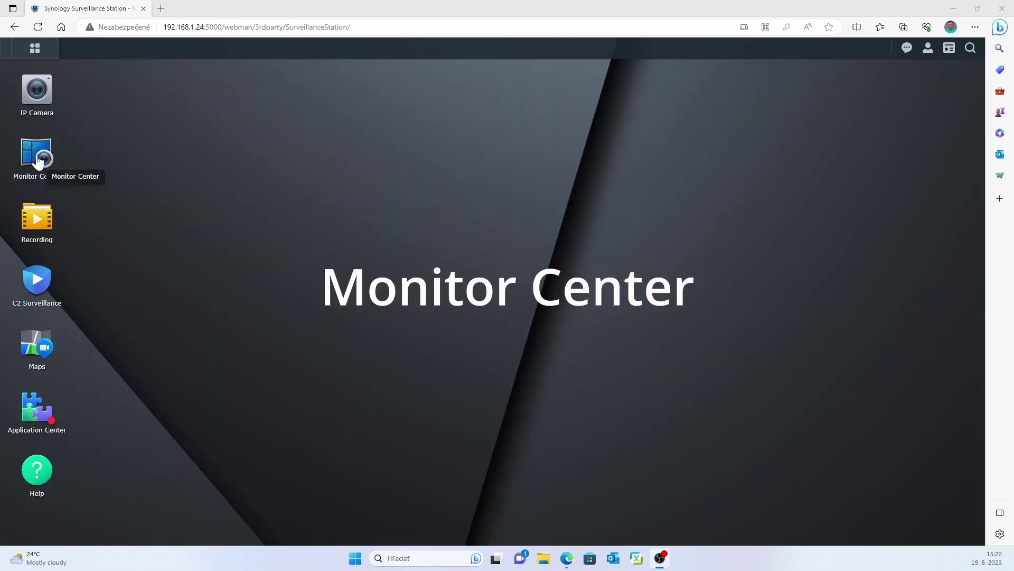
Step: Open Monitor Center and set the general layout to two panes above one
{"action": "left_click", "coordinate": [33, 147]}
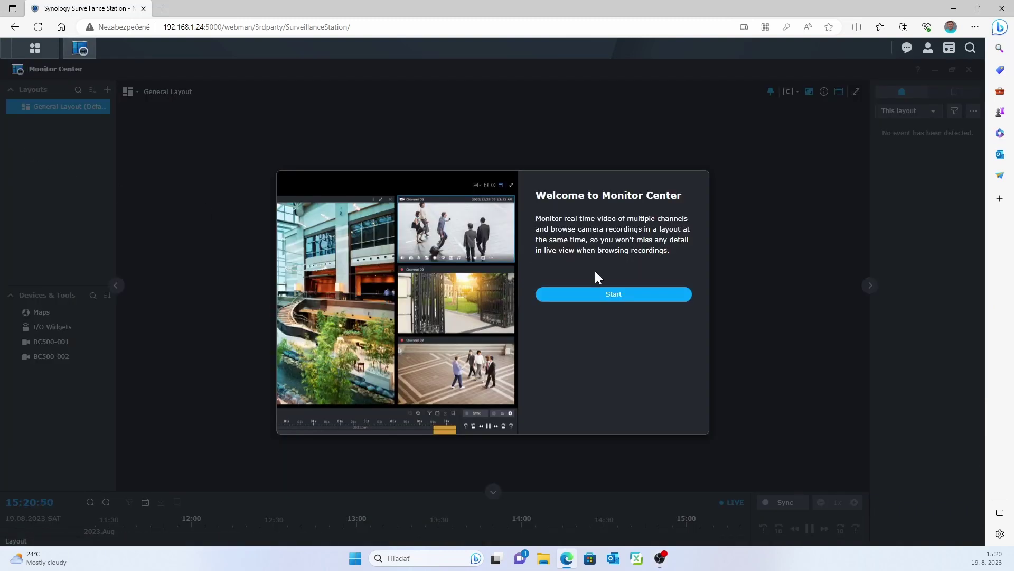
{"action": "left_click", "coordinate": [606, 294]}
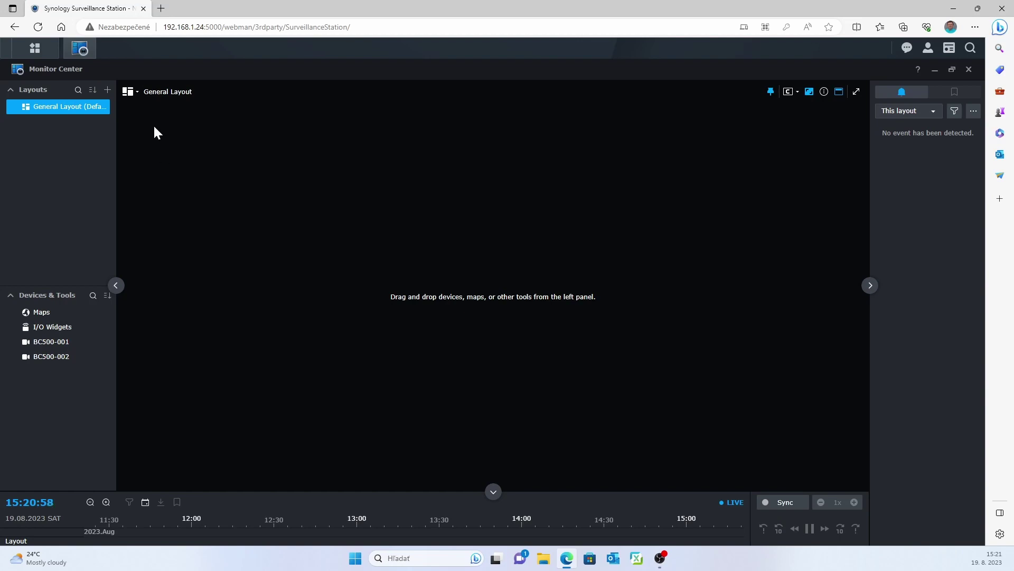
{"action": "left_click", "coordinate": [129, 96]}
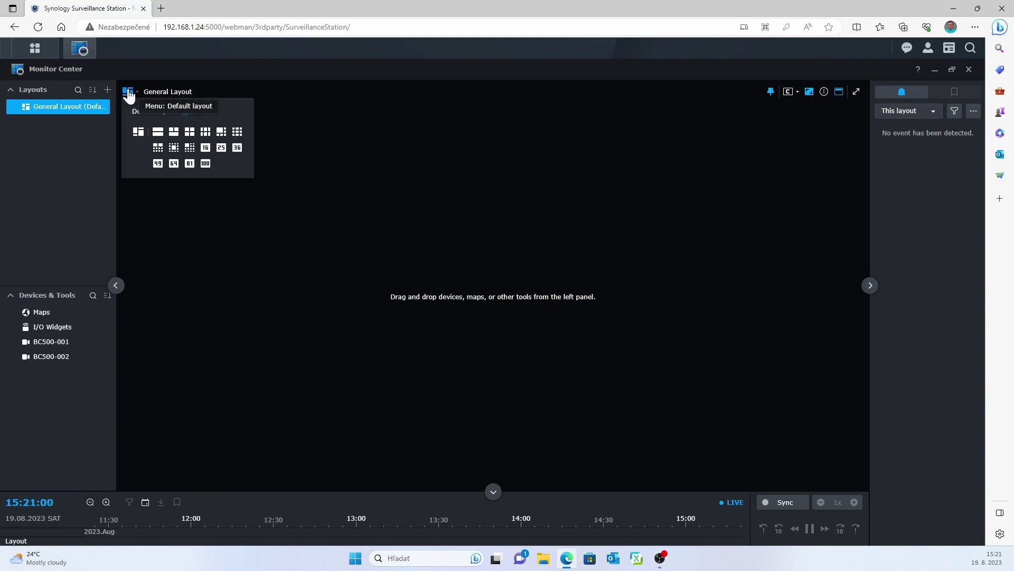
{"action": "left_click", "coordinate": [176, 139]}
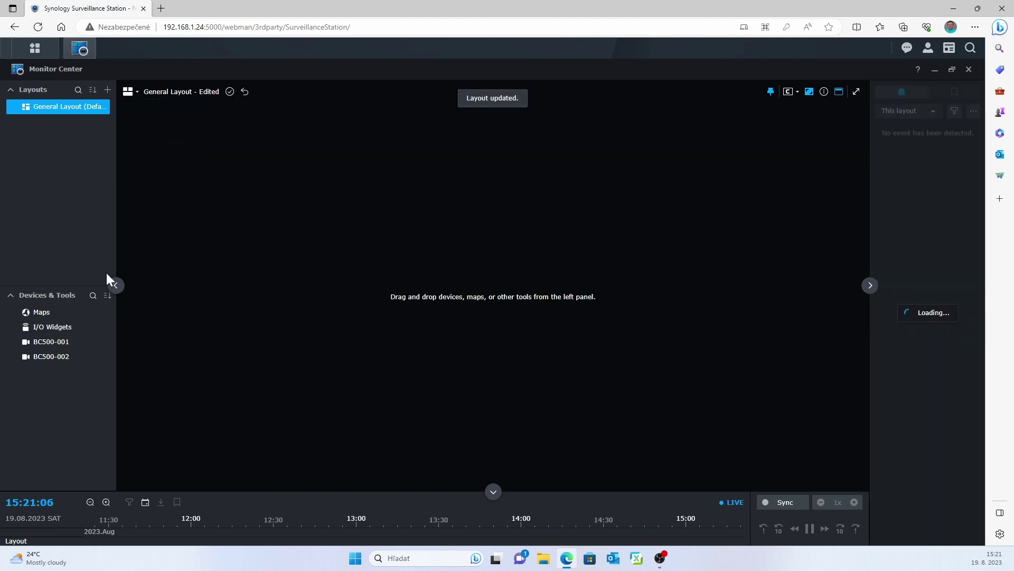
Step: Place BC500-001 and BC500-002 side by side in the upper panes of the general layout
{"action": "left_click_drag", "start_coordinate": [56, 350], "coordinate": [218, 214]}
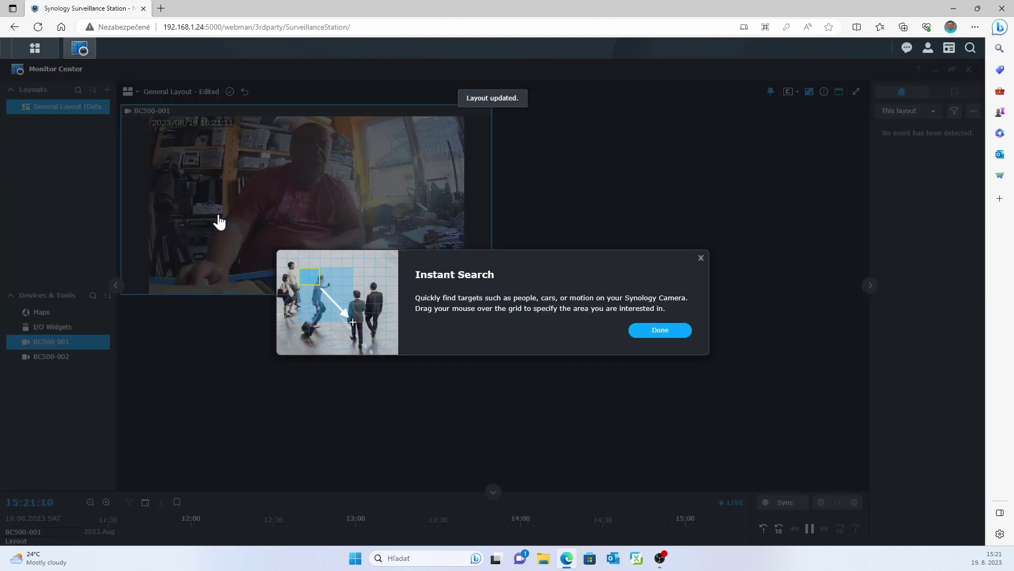
{"action": "left_click", "coordinate": [655, 331]}
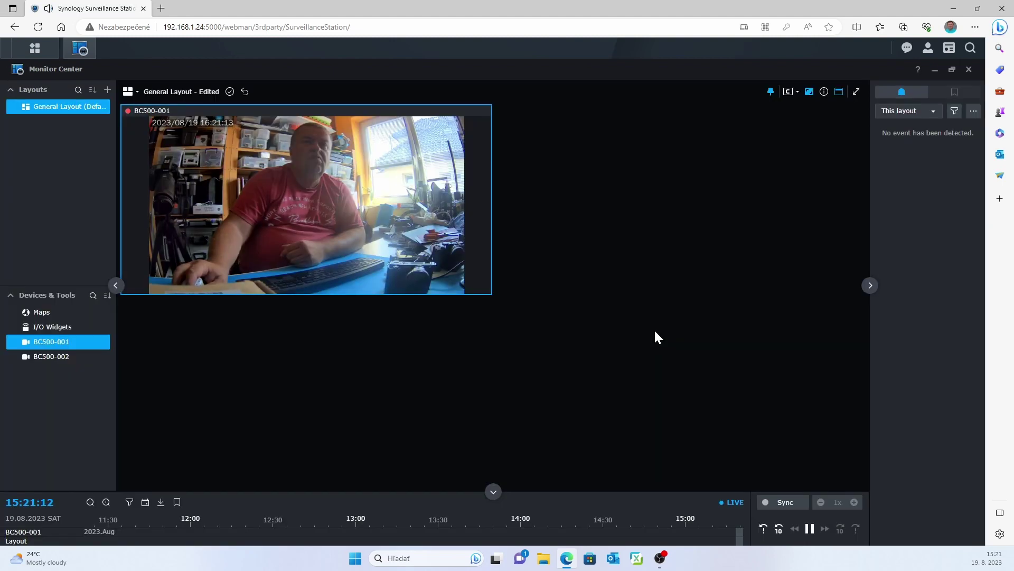
{"action": "mouse_move", "coordinate": [41, 366]}
{"action": "left_click_drag", "start_coordinate": [42, 365], "coordinate": [543, 204]}
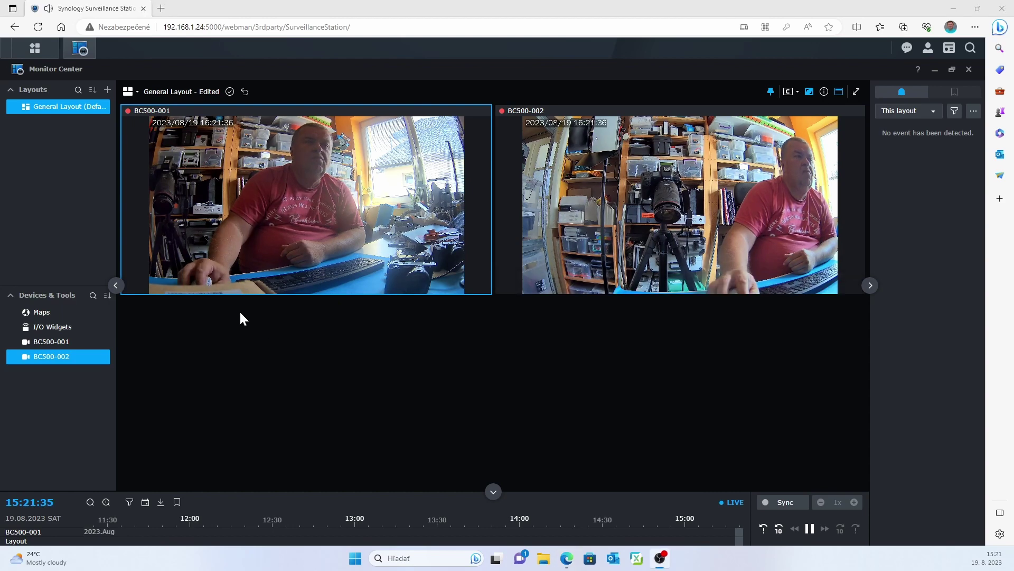
Step: Try the layout with two stacked panes and switch back to the one with two panes above one
{"action": "left_click", "coordinate": [130, 97]}
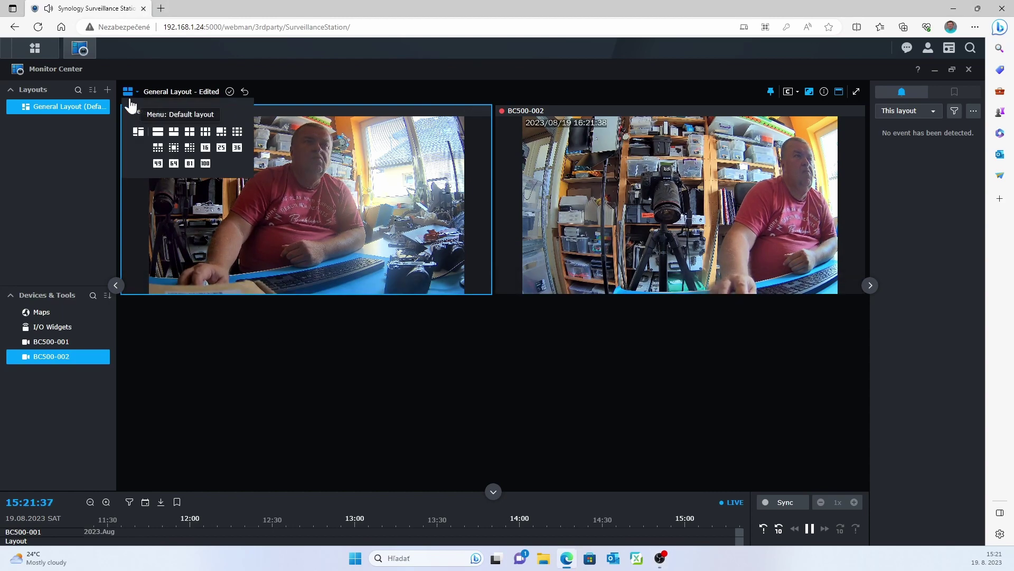
{"action": "left_click", "coordinate": [158, 131]}
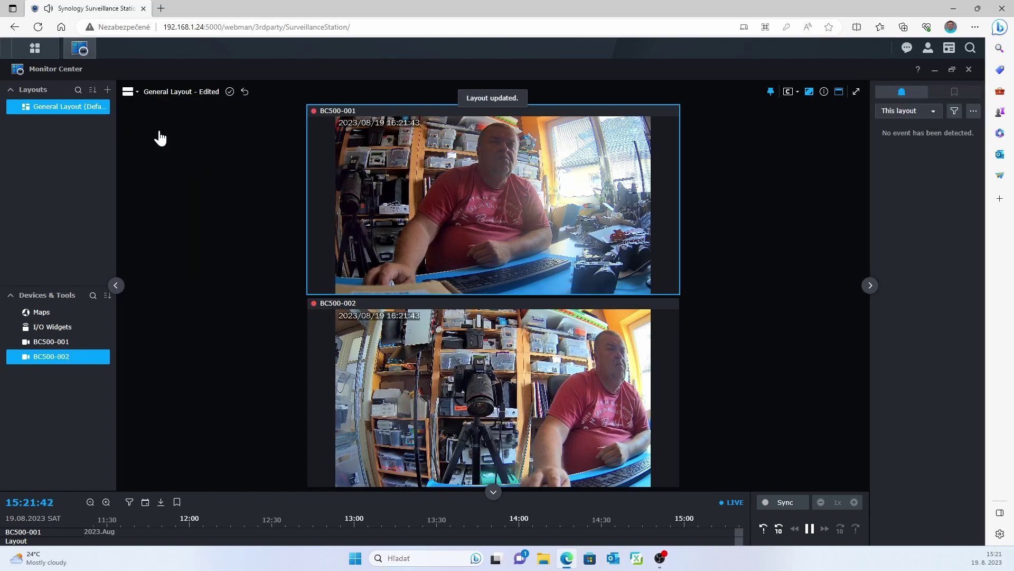
{"action": "left_click", "coordinate": [129, 92]}
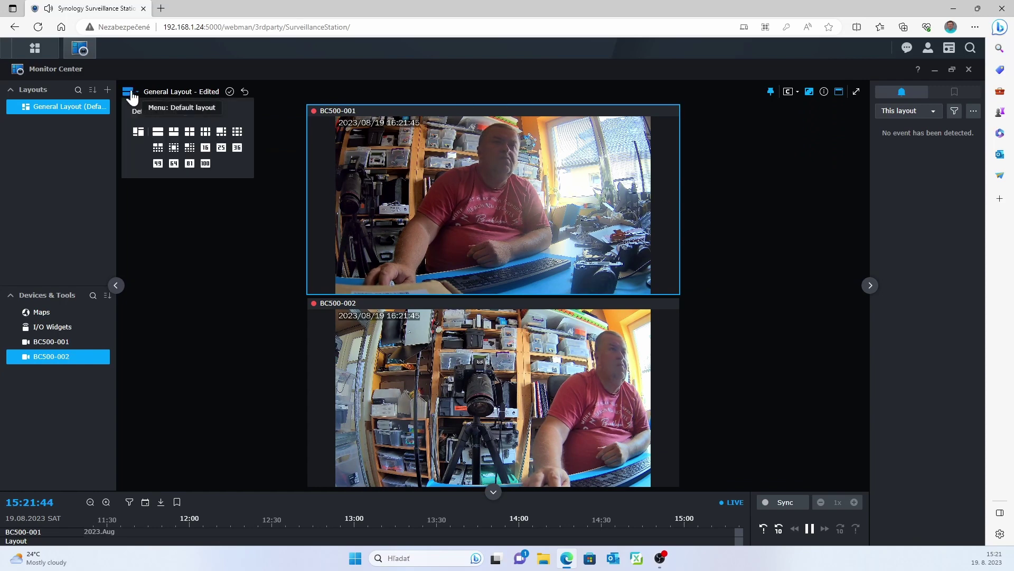
{"action": "left_click", "coordinate": [172, 131]}
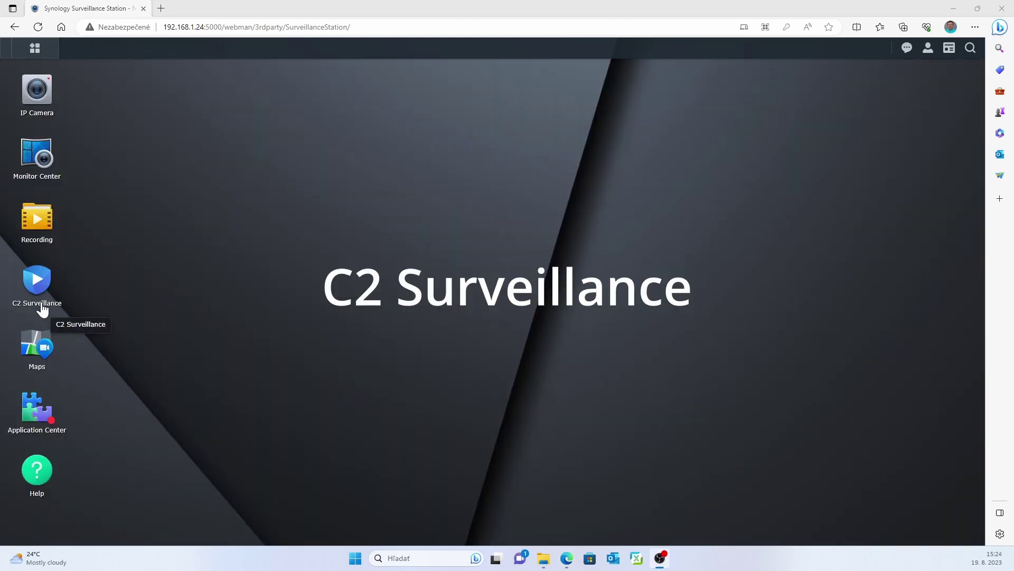
Step: Open C2 Surveillance and go through its introduction up to the 30-day free trial page
{"action": "left_click", "coordinate": [38, 282]}
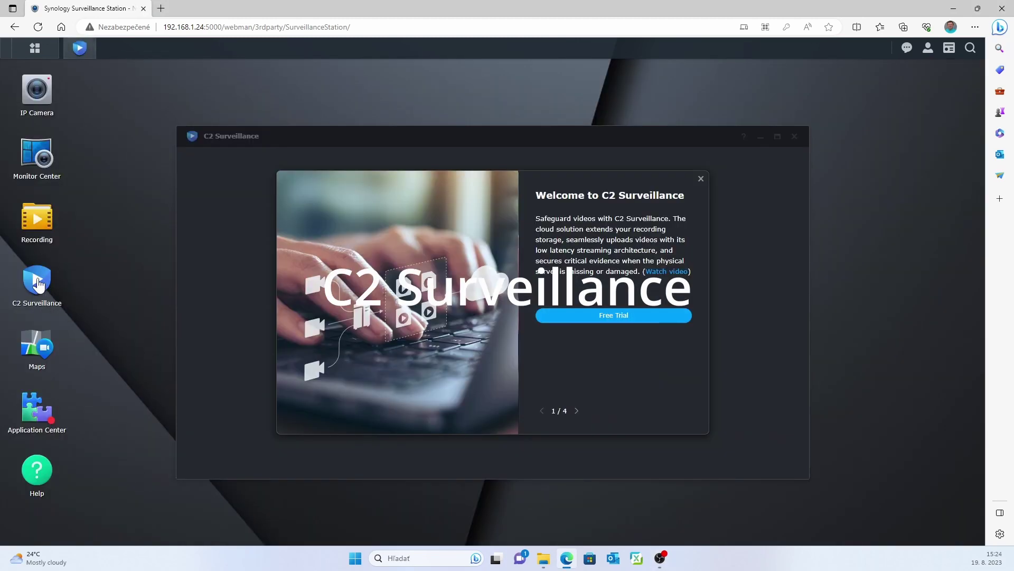
{"action": "left_click", "coordinate": [581, 411]}
{"action": "left_click", "coordinate": [579, 412]}
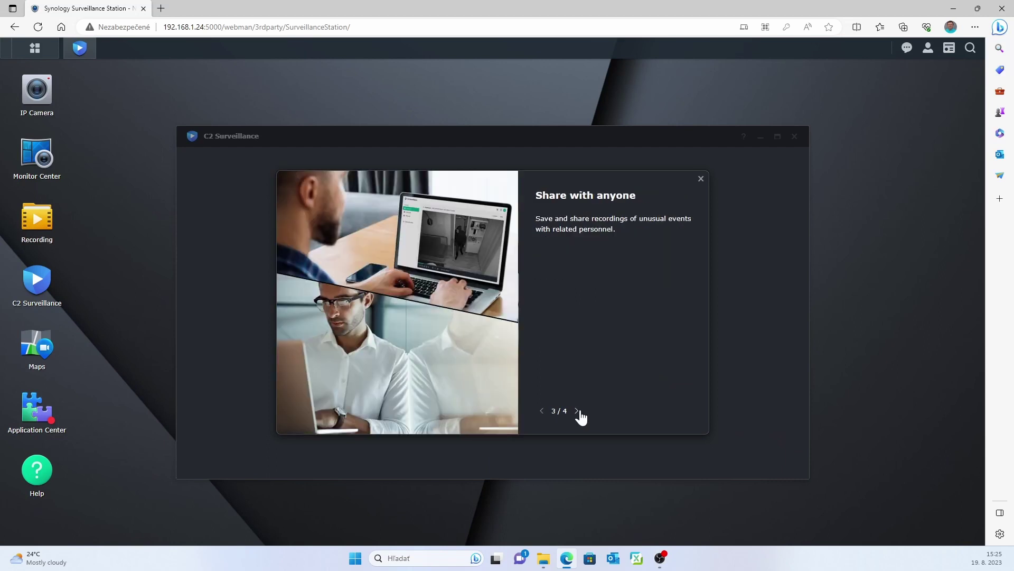
{"action": "left_click", "coordinate": [579, 412]}
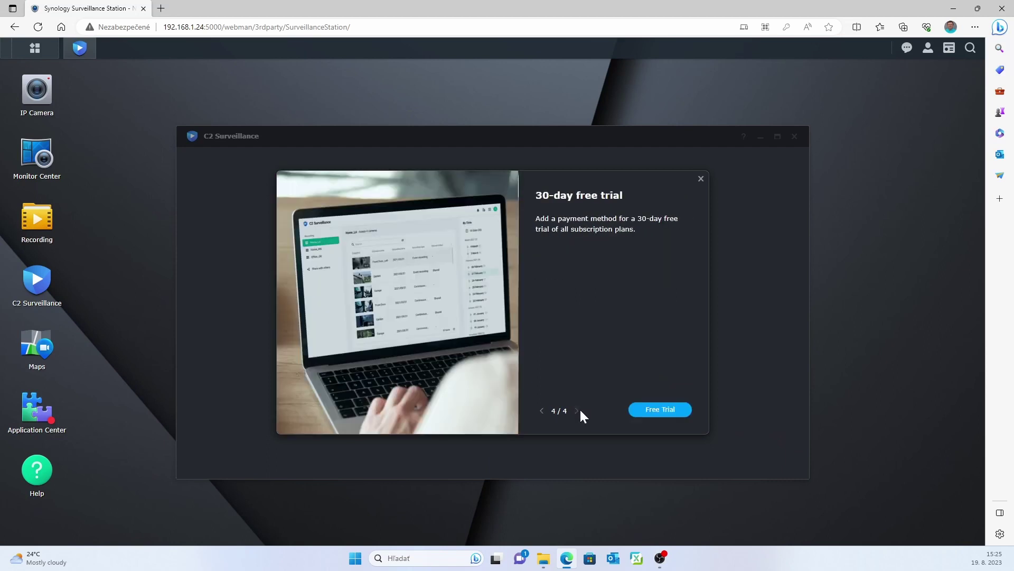
Step: Start the C2 Surveillance free trial and choose Europe - Frankfurt as the sign-in data center
{"action": "left_click", "coordinate": [661, 410]}
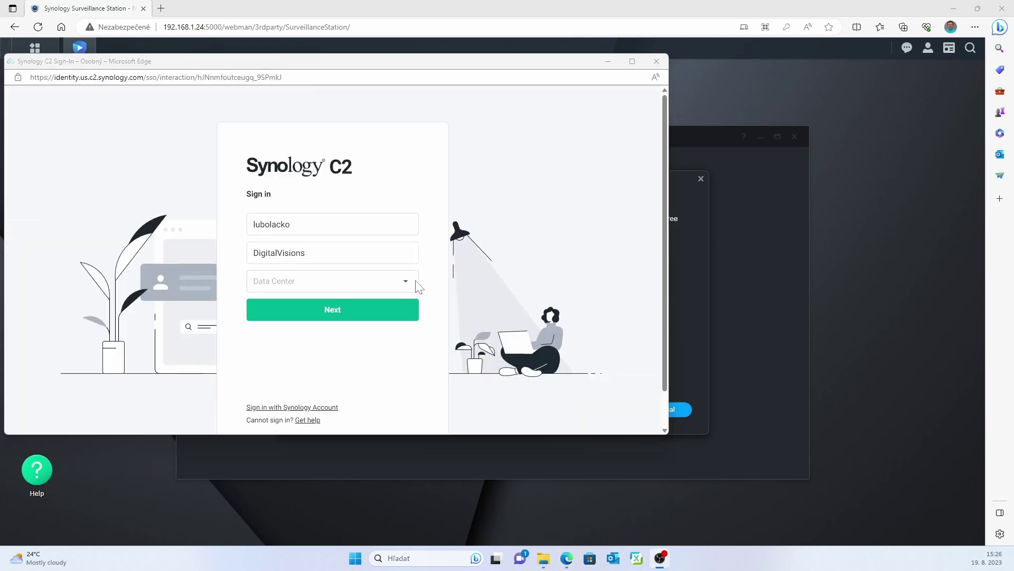
{"action": "left_click", "coordinate": [409, 283]}
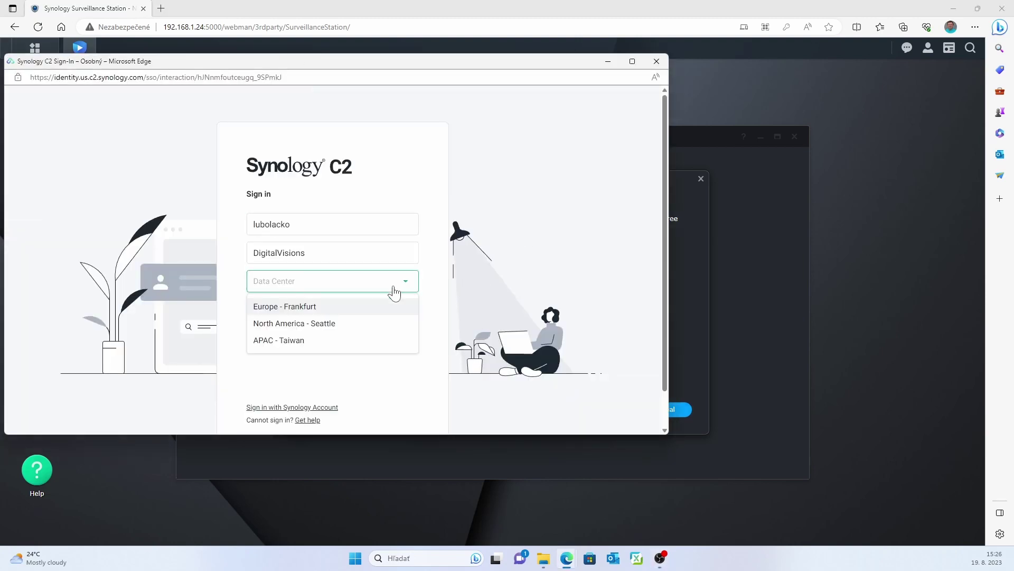
{"action": "left_click", "coordinate": [275, 309]}
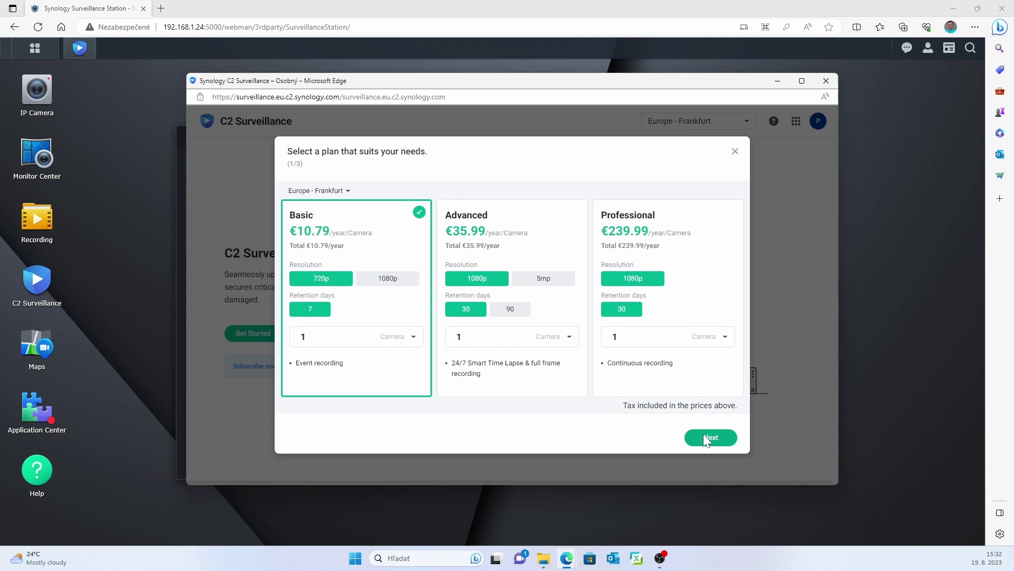
Step: Set the Basic plan's resolution to 1080p, select the Advanced plan at 5mp, and continue
{"action": "left_click", "coordinate": [390, 286]}
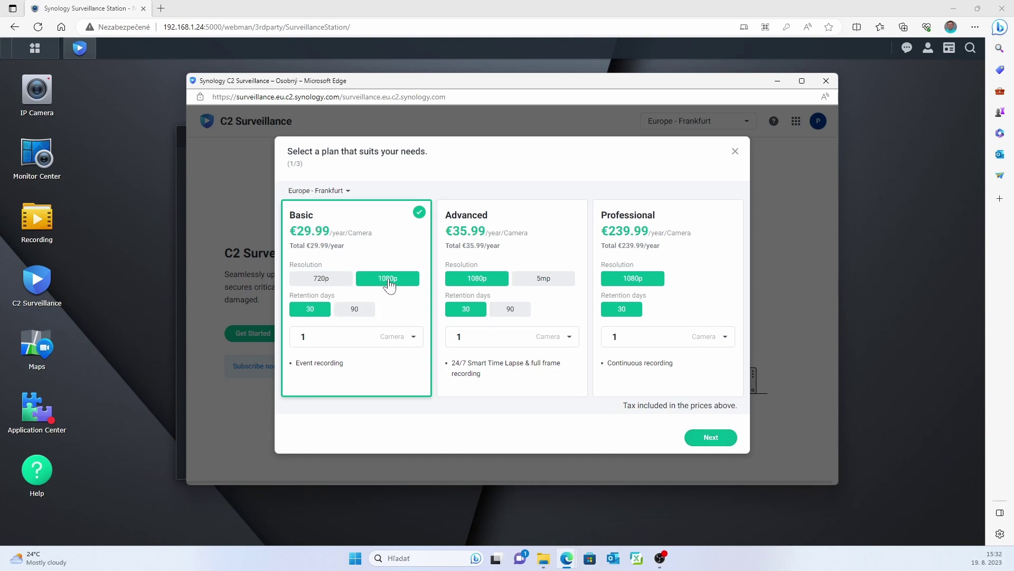
{"action": "left_click", "coordinate": [549, 285]}
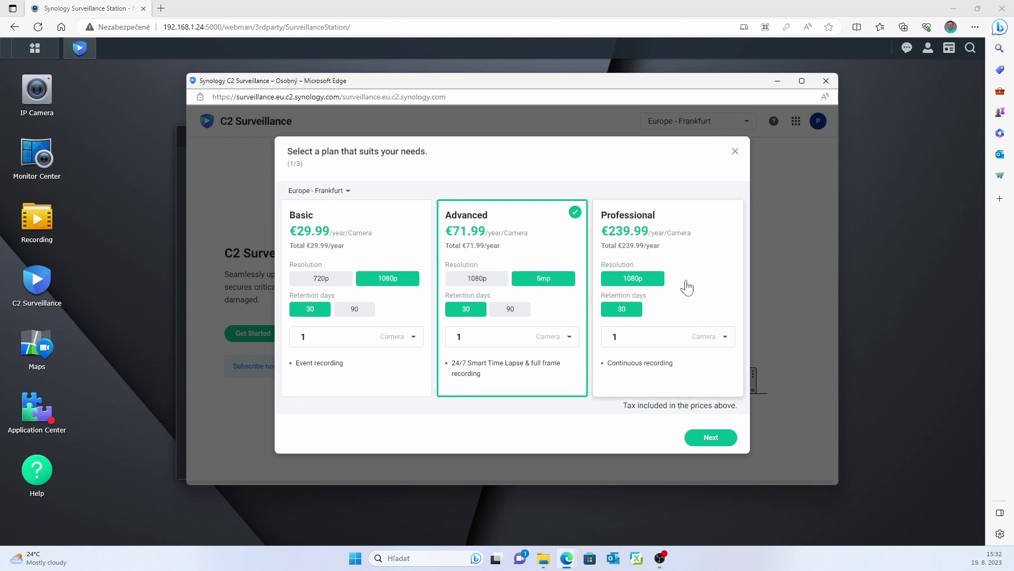
{"action": "left_click", "coordinate": [712, 438]}
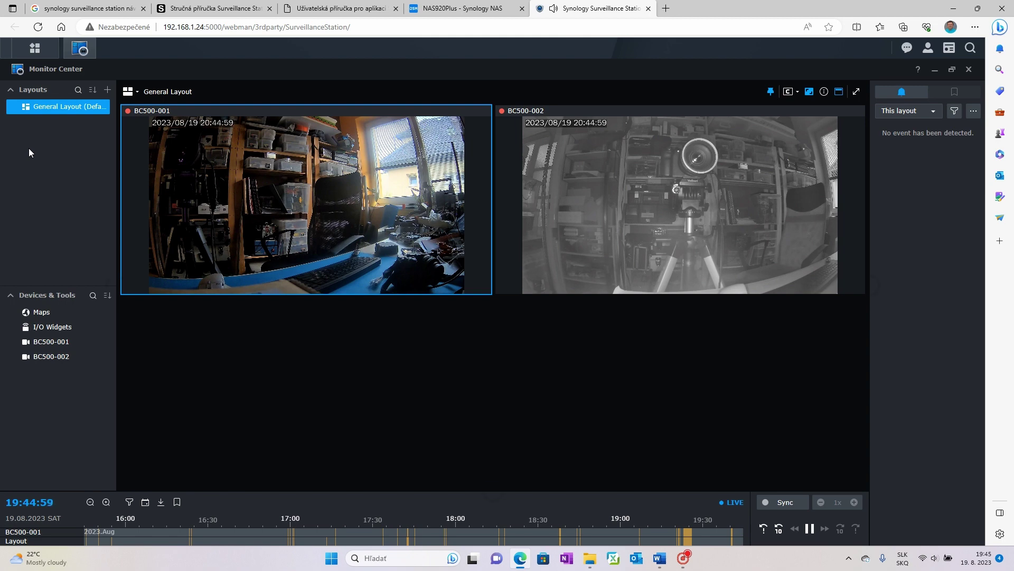
Step: Review the past footage of camera BC500-001 in Monitor Center and toggle synchronized playback for the panes
{"action": "mouse_move", "coordinate": [178, 231]}
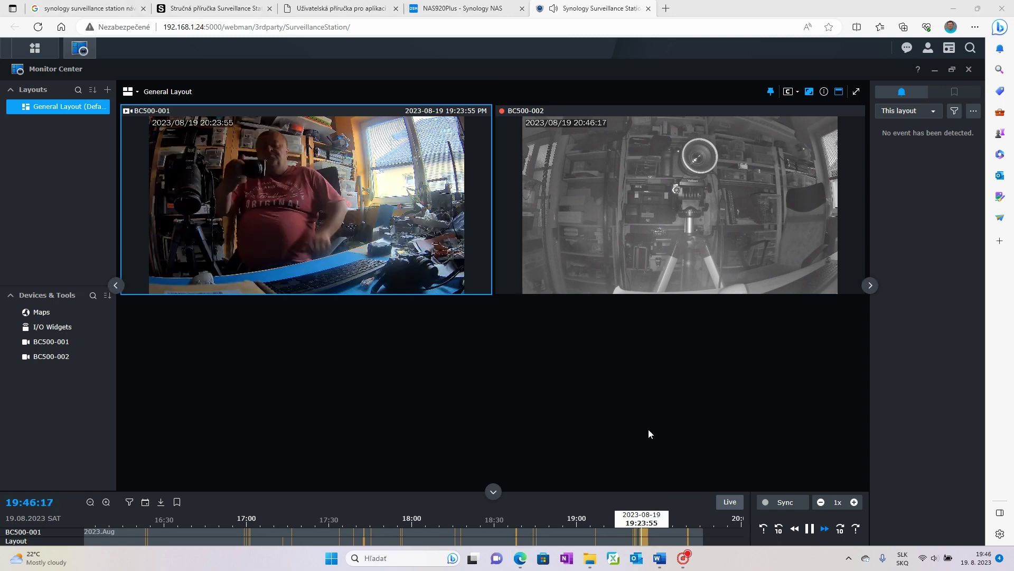
{"action": "left_click", "coordinate": [776, 502]}
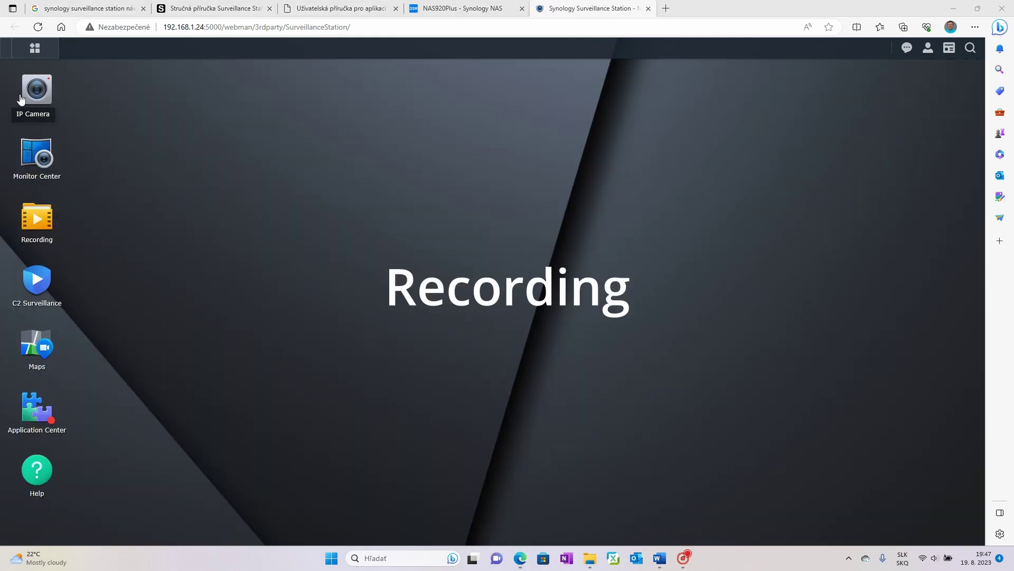
Step: Open Recording, play the BC500-001 recording from 17:48:31 in the recording list, and close the player
{"action": "left_click", "coordinate": [38, 221]}
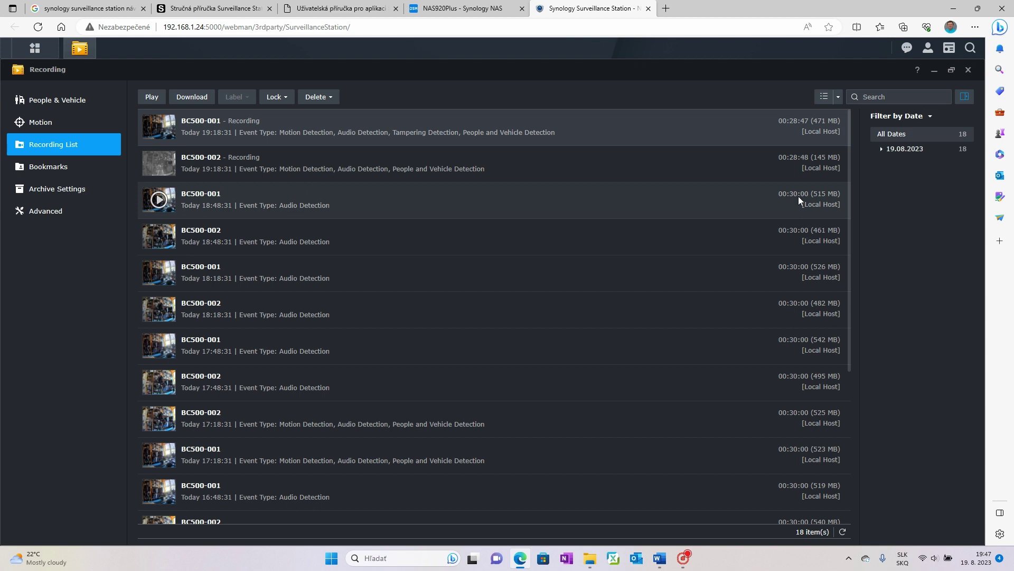
{"action": "left_click_drag", "start_coordinate": [849, 204], "coordinate": [848, 262]}
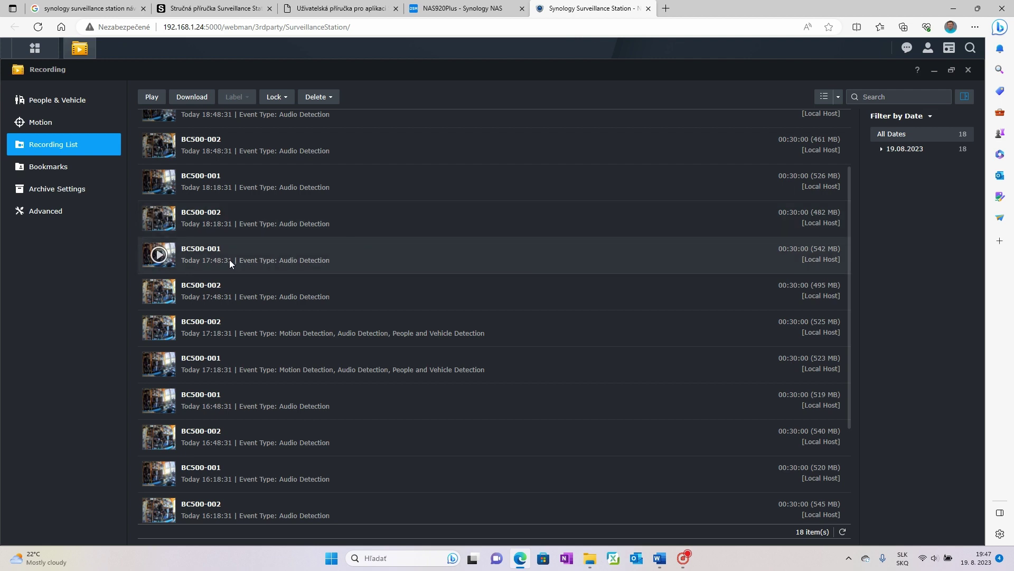
{"action": "left_click", "coordinate": [159, 255]}
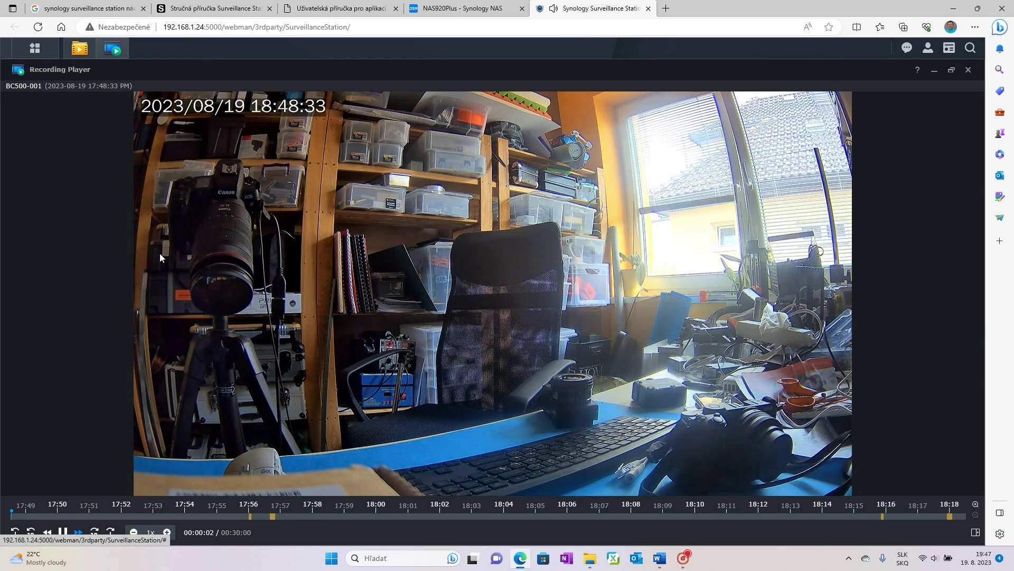
{"action": "key", "text": "Escape"}
Step: Look through the motion detection recordings of both cameras down to the earlier clips and return to the newest ones
{"action": "left_click", "coordinate": [29, 119]}
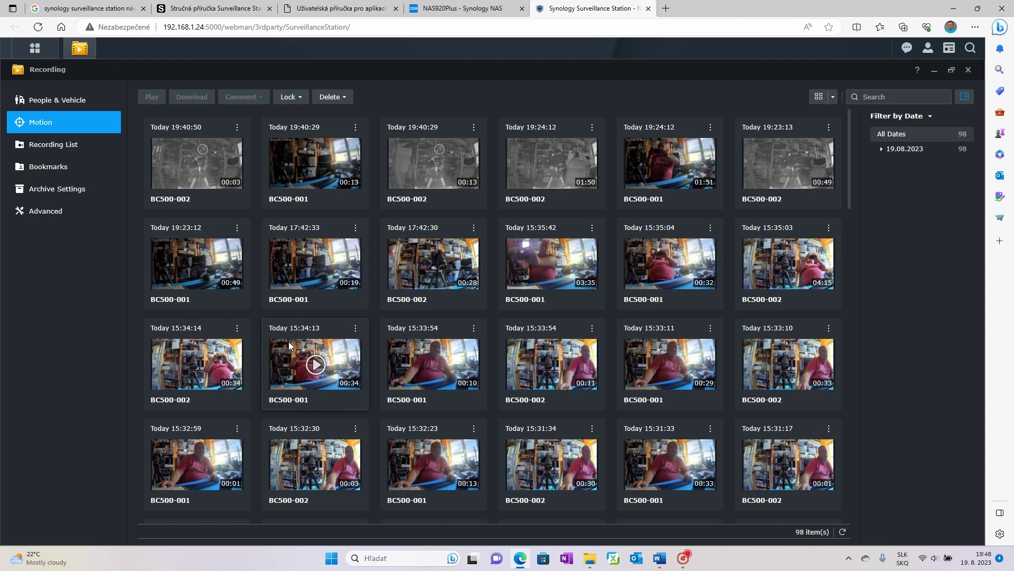
{"action": "scroll", "coordinate": [860, 225], "scroll_direction": "down", "scroll_amount": 9}
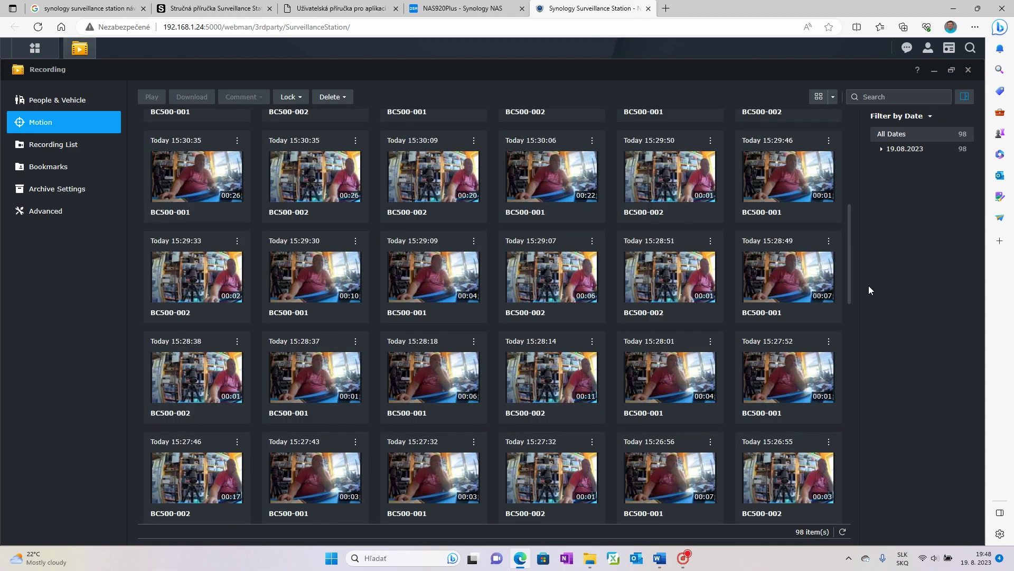
{"action": "scroll", "coordinate": [868, 288], "scroll_direction": "down", "scroll_amount": 3}
{"action": "scroll", "coordinate": [868, 329], "scroll_direction": "down", "scroll_amount": 5}
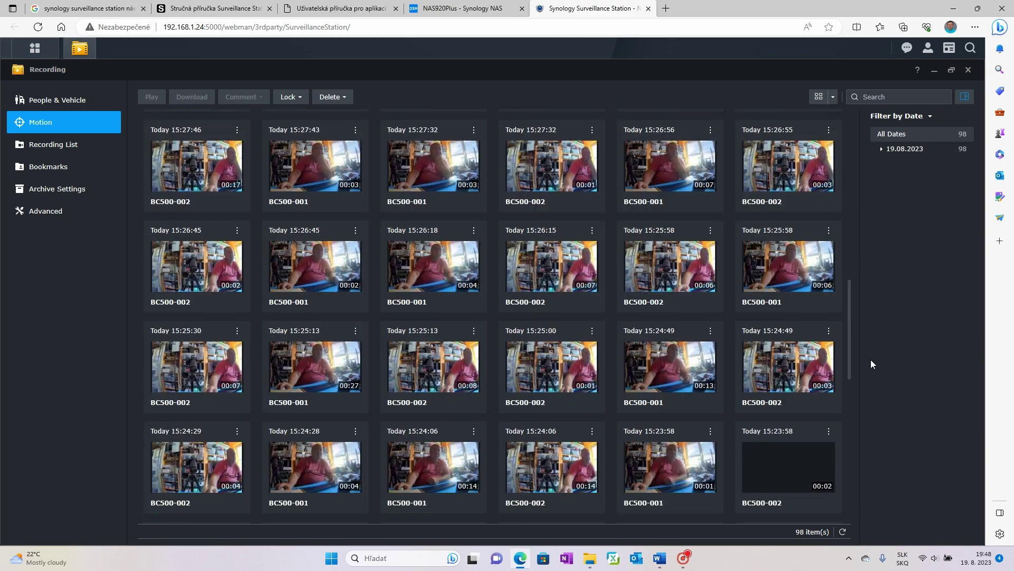
{"action": "scroll", "coordinate": [878, 410], "scroll_direction": "down", "scroll_amount": 1}
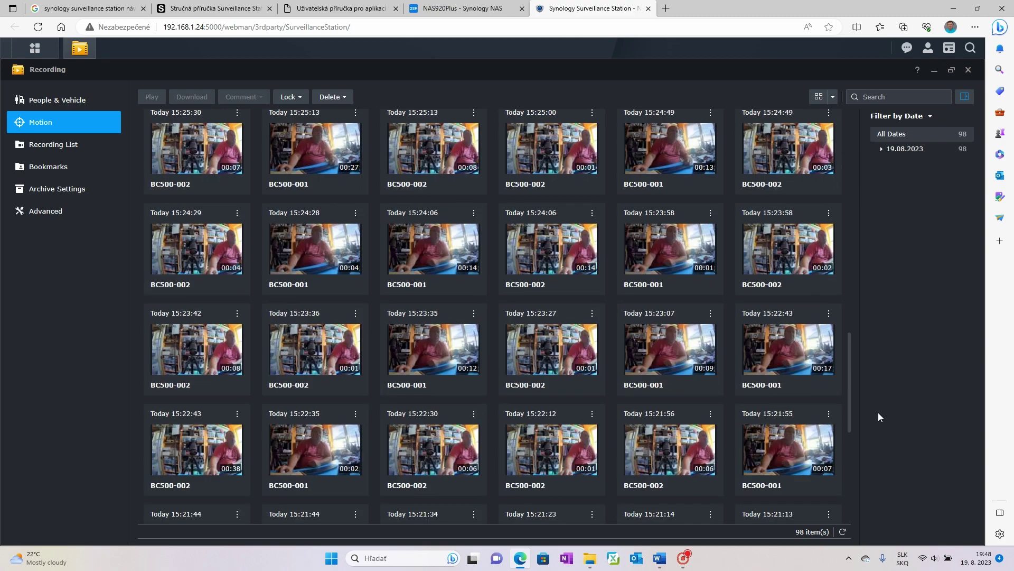
{"action": "scroll", "coordinate": [878, 412], "scroll_direction": "down", "scroll_amount": 5}
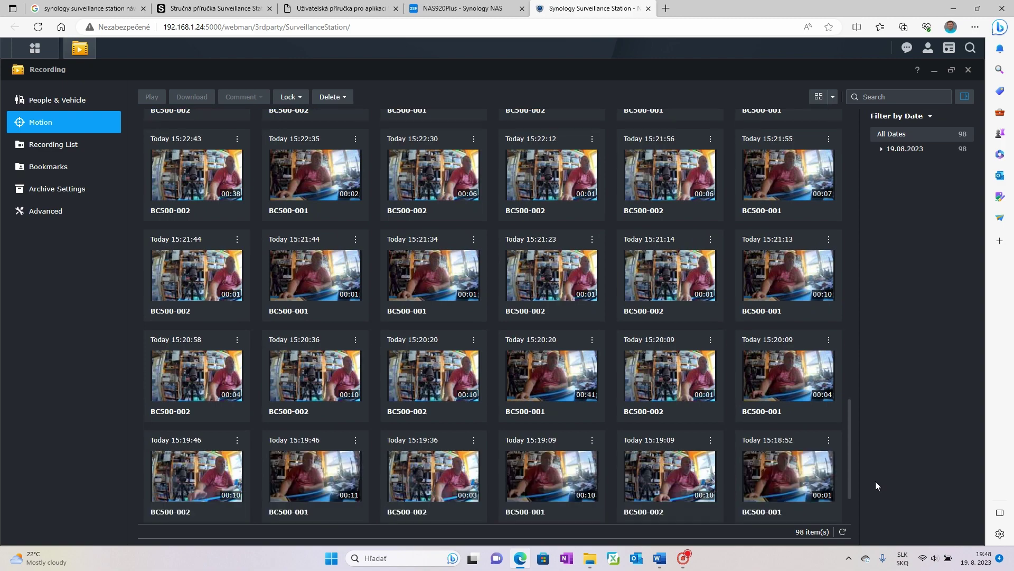
{"action": "scroll", "coordinate": [876, 484], "scroll_direction": "up", "scroll_amount": 15}
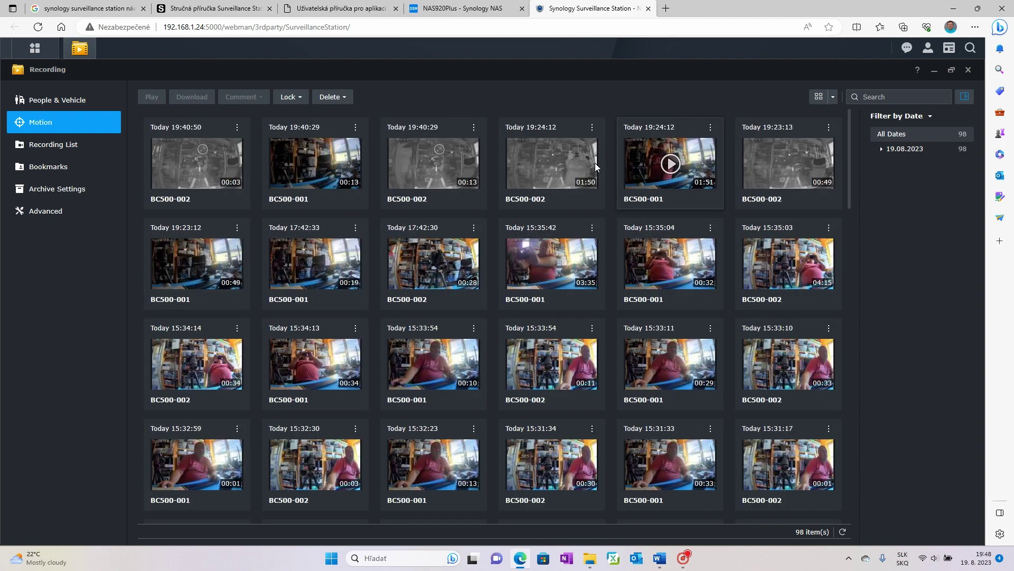
Step: Play the motion clips of BC500-002 from 19:24:12 and BC500-001 from 17:42:33
{"action": "left_click", "coordinate": [553, 163]}
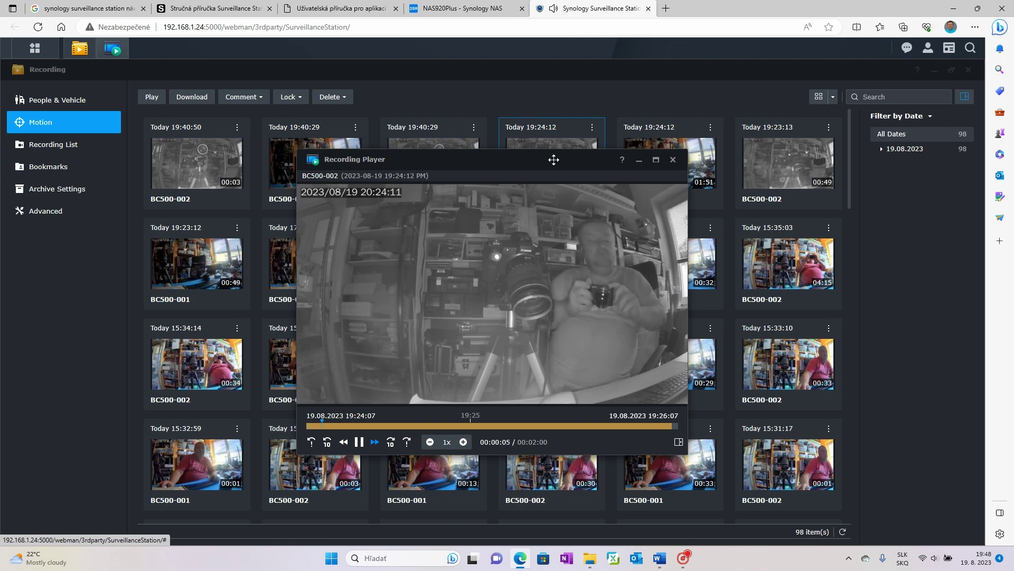
{"action": "left_click", "coordinate": [673, 159]}
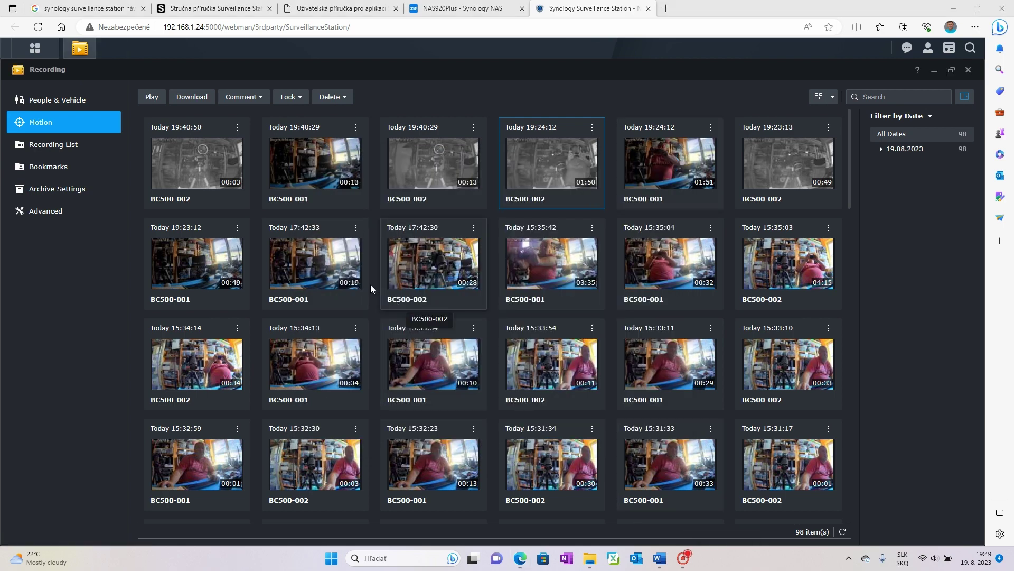
{"action": "left_click", "coordinate": [315, 266]}
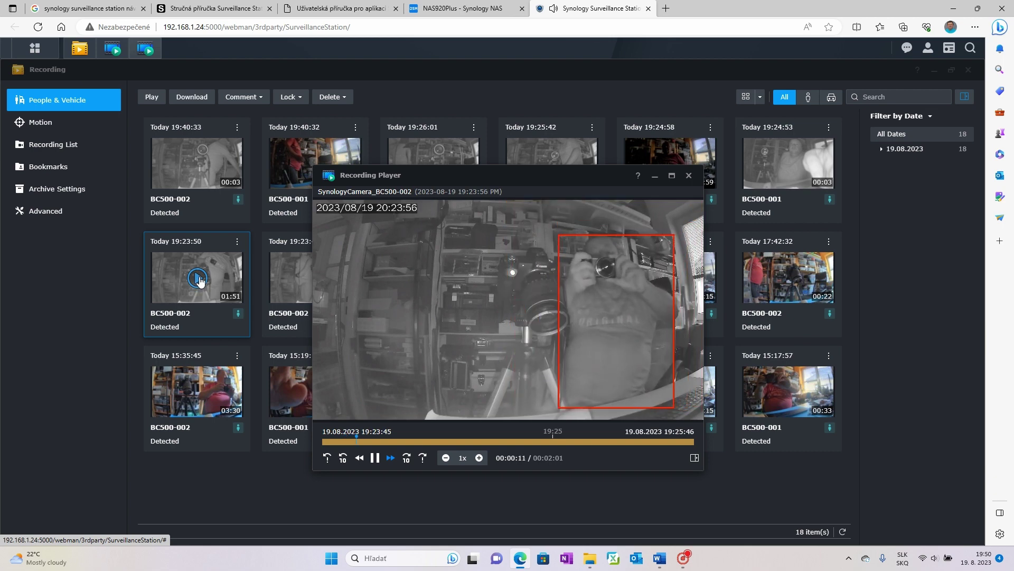
Step: Pause the BC500-002 people and vehicle detection clip from 19:23:50 and close its player
{"action": "left_click", "coordinate": [376, 459]}
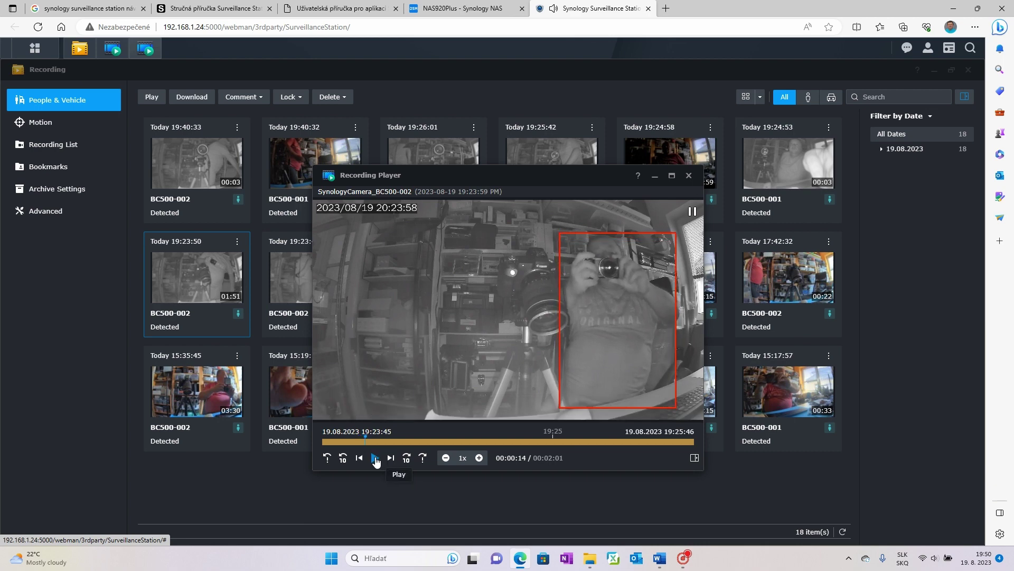
{"action": "left_click", "coordinate": [689, 176]}
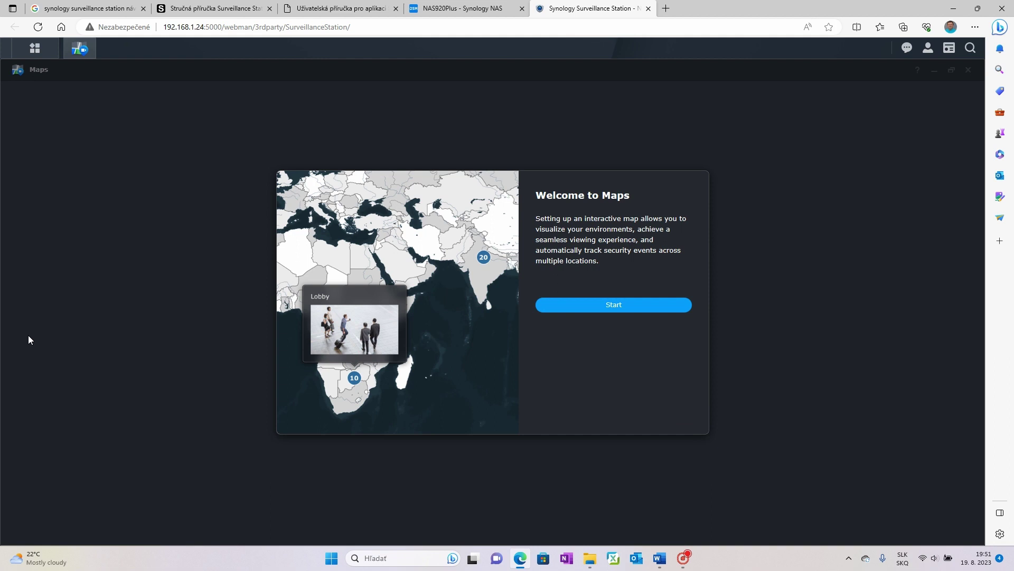
Step: Start the Maps introduction and go through its pages on Interactive Map, Map Service and Seamless Viewing
{"action": "left_click", "coordinate": [588, 305]}
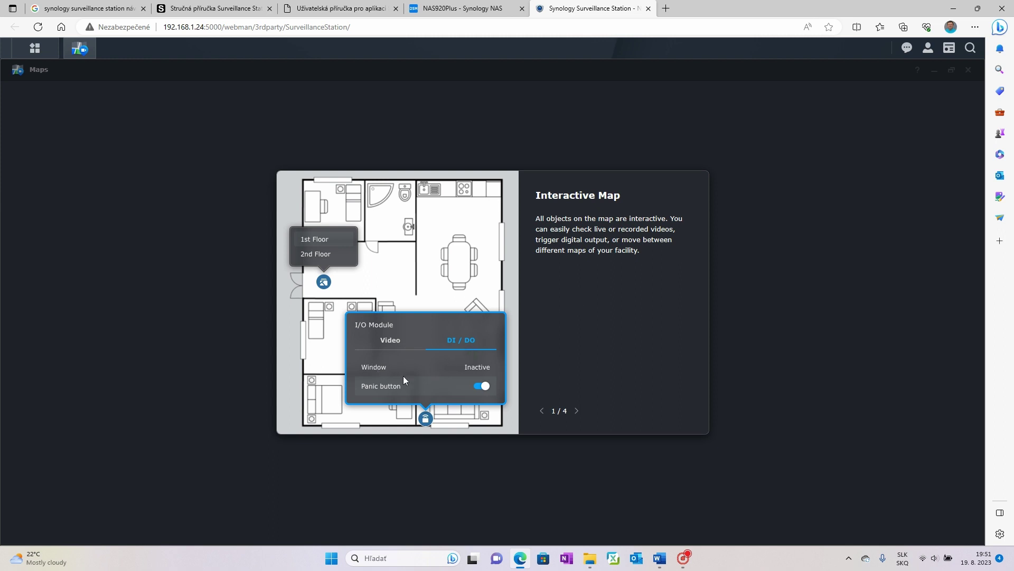
{"action": "left_click", "coordinate": [575, 411]}
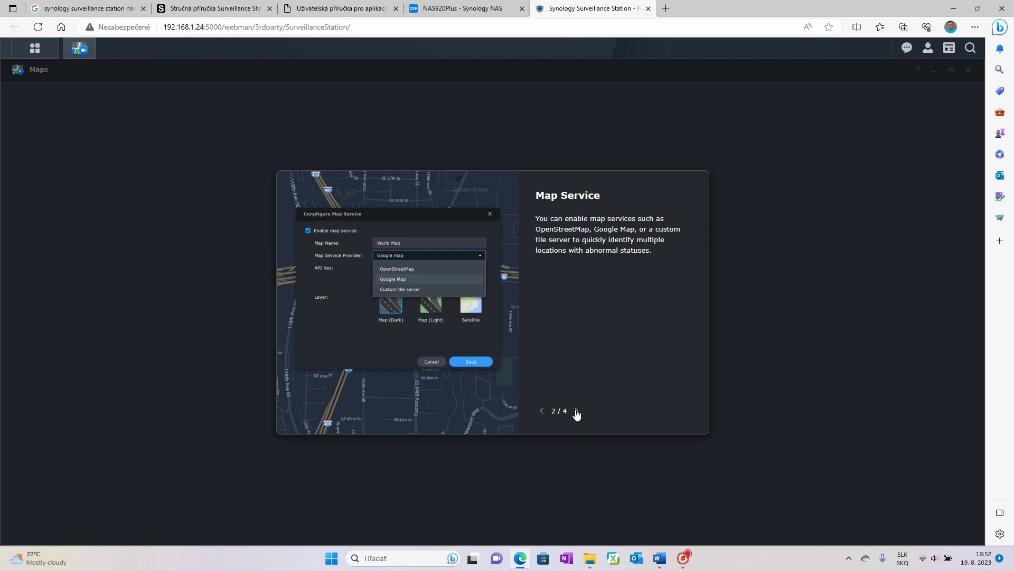
{"action": "left_click", "coordinate": [576, 411]}
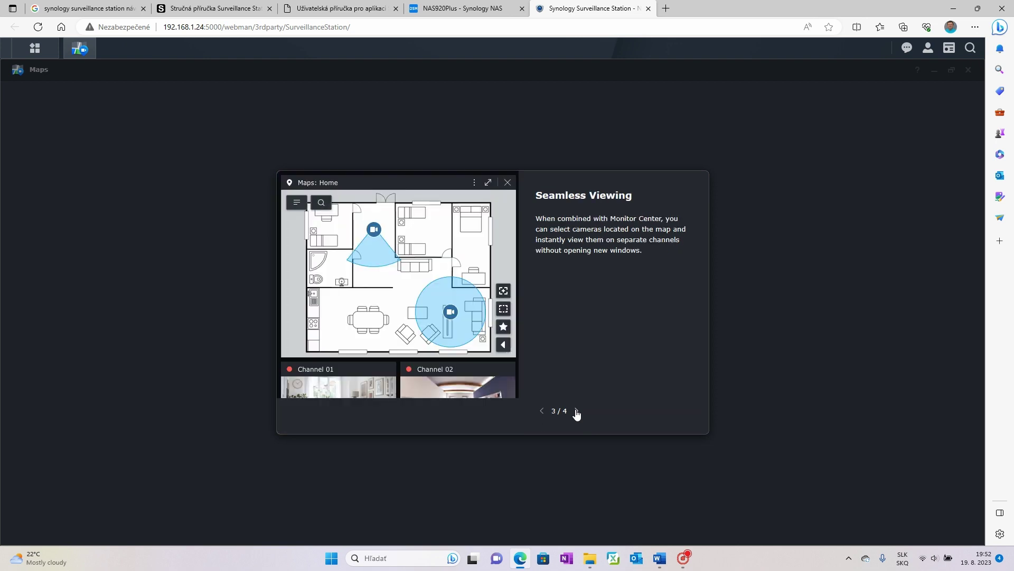
{"action": "left_click", "coordinate": [577, 412]}
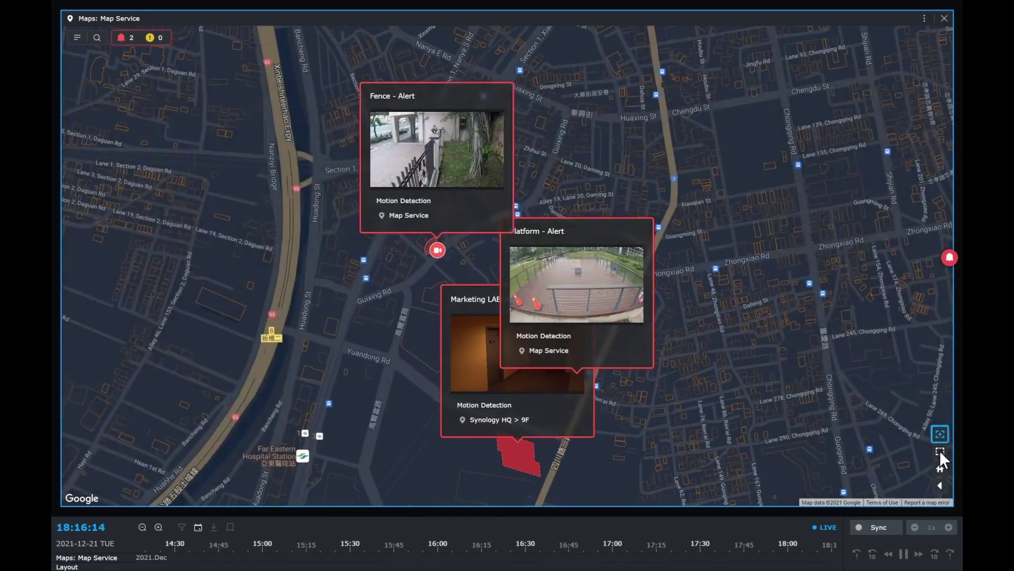
Step: Select a rectangular area around the alerting cameras on the Map Service map in Monitor Center
{"action": "left_click", "coordinate": [940, 451]}
{"action": "left_click_drag", "start_coordinate": [779, 172], "coordinate": [322, 443]}
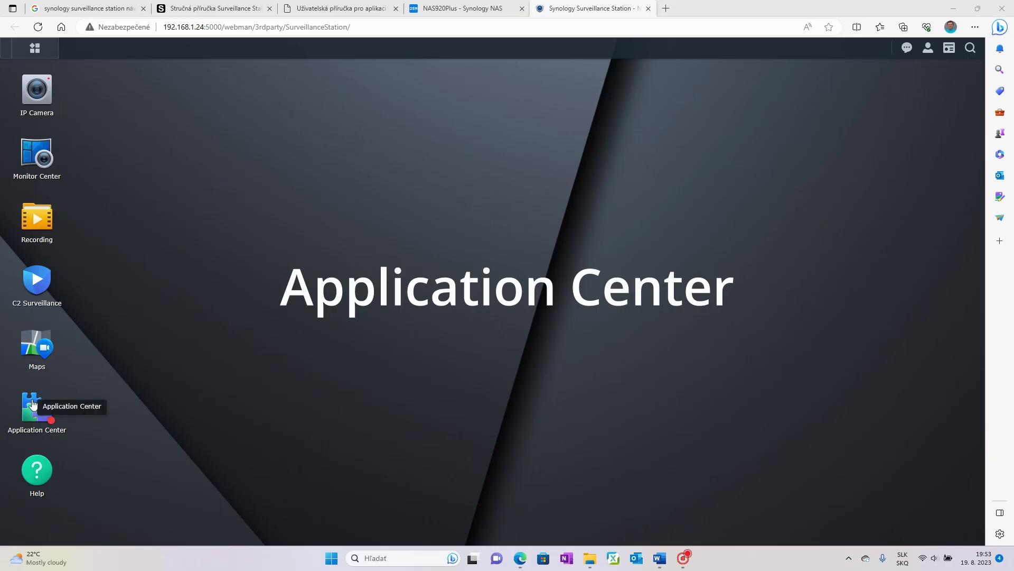
Step: Open Application Center and look through its add-on categories from Device Integration to Mobile Apps
{"action": "left_click", "coordinate": [30, 386]}
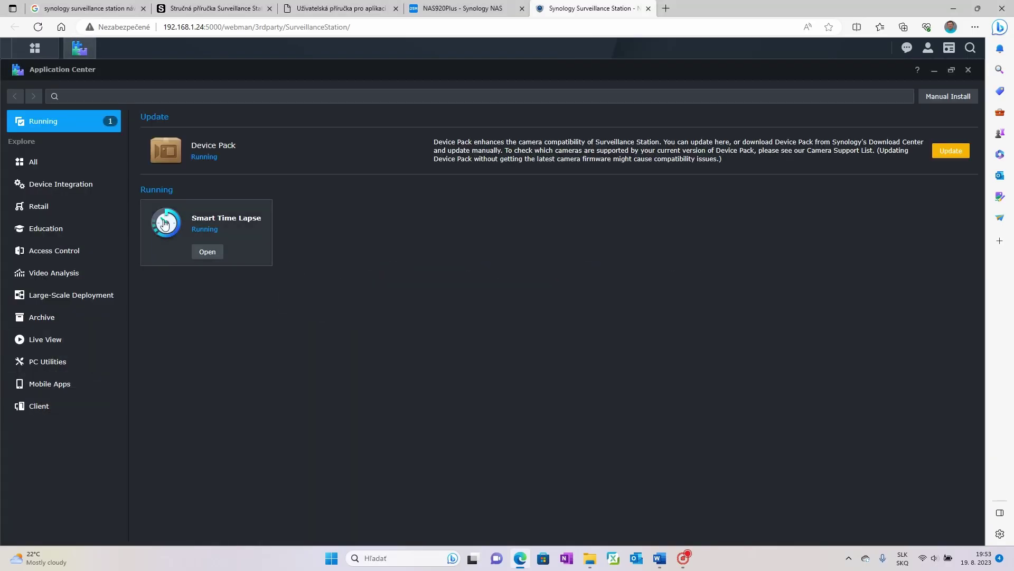
{"action": "left_click", "coordinate": [66, 186]}
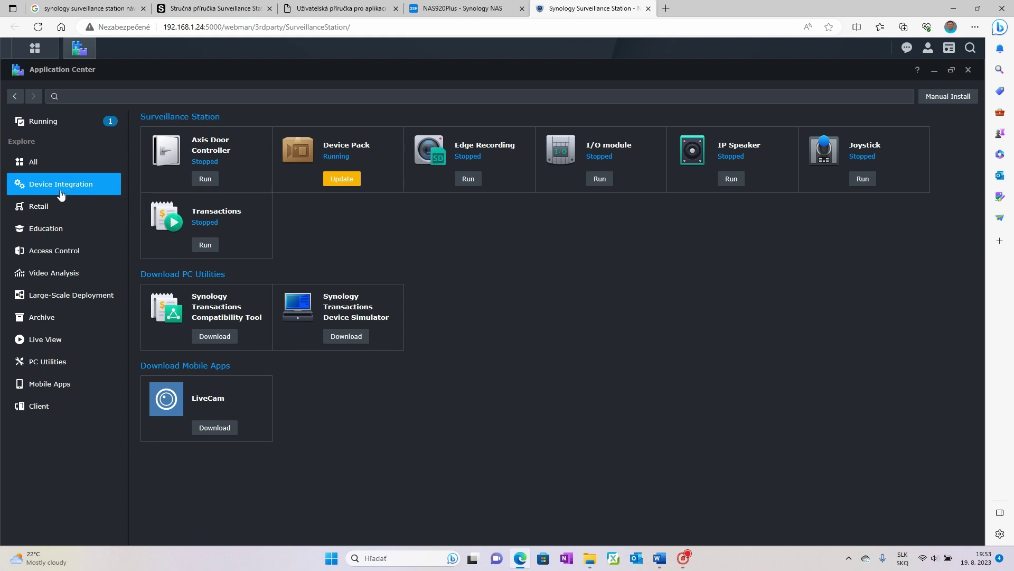
{"action": "left_click", "coordinate": [41, 208]}
{"action": "left_click", "coordinate": [42, 229]}
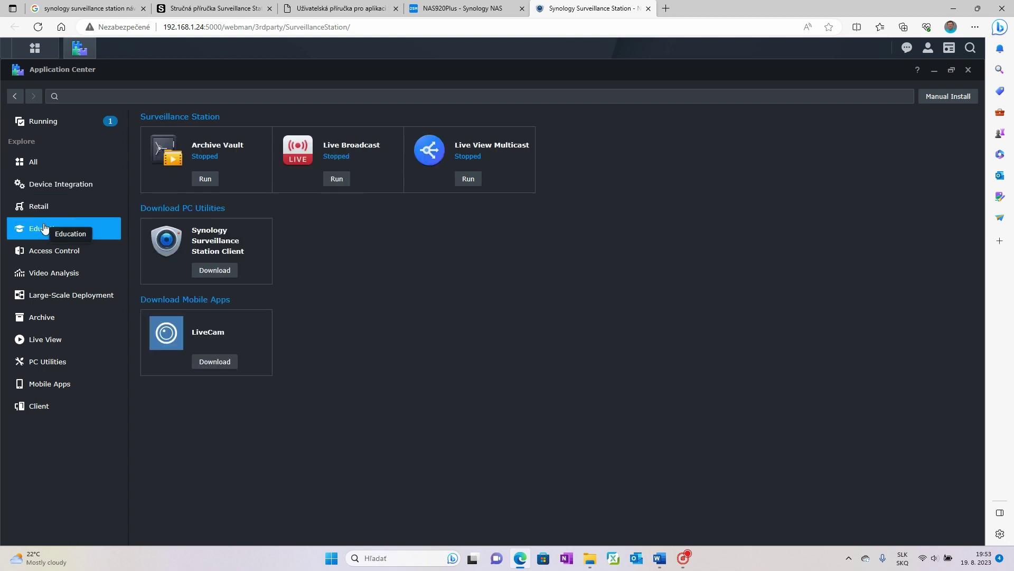
{"action": "left_click", "coordinate": [55, 252]}
{"action": "left_click", "coordinate": [55, 273]}
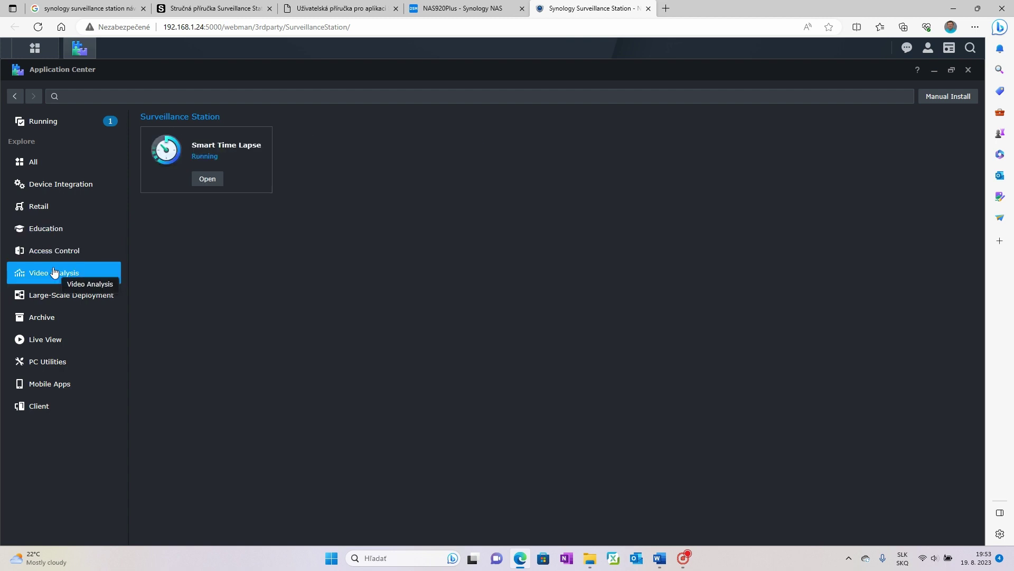
{"action": "left_click", "coordinate": [64, 300]}
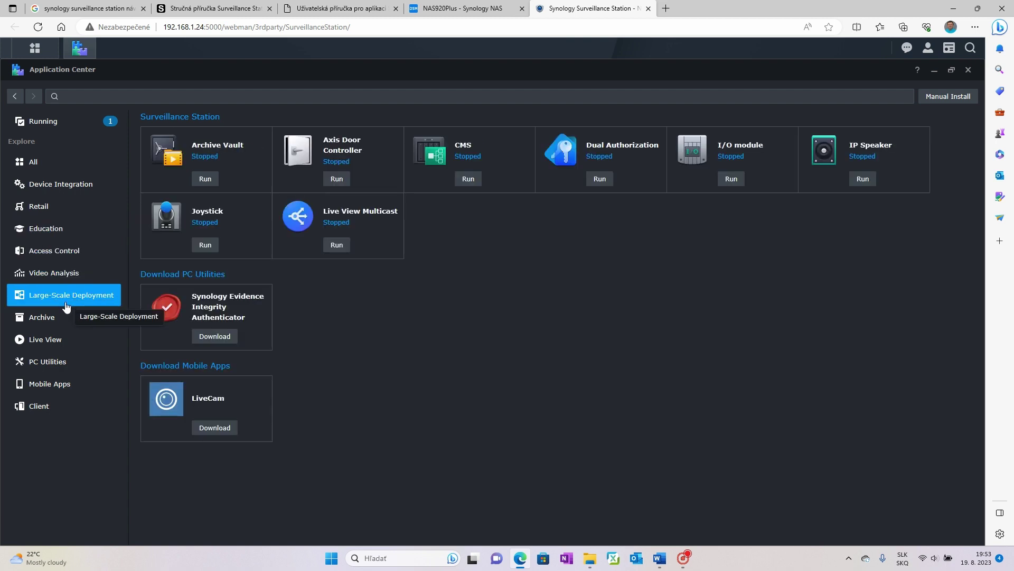
{"action": "left_click", "coordinate": [55, 341]}
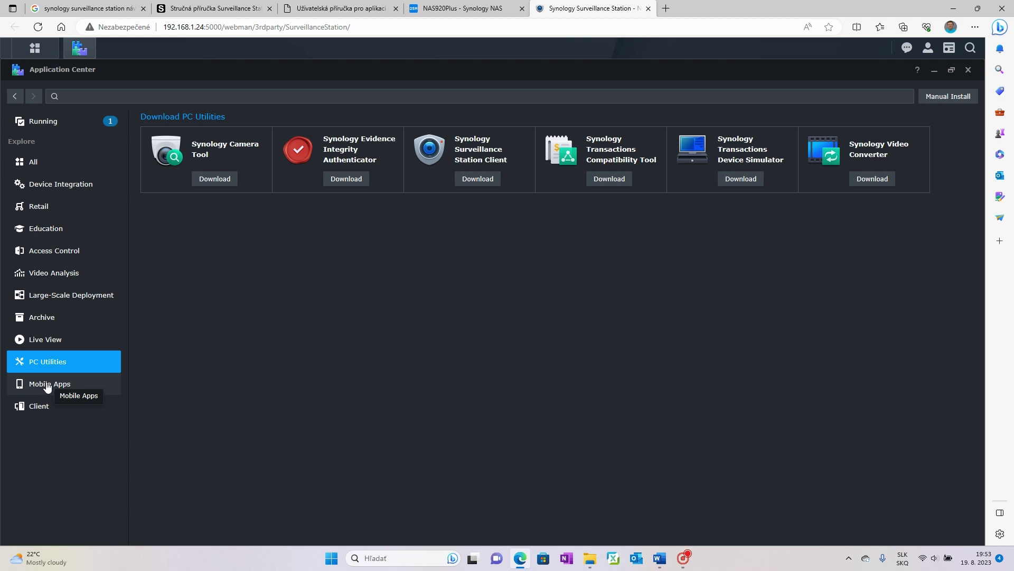
{"action": "left_click", "coordinate": [47, 385]}
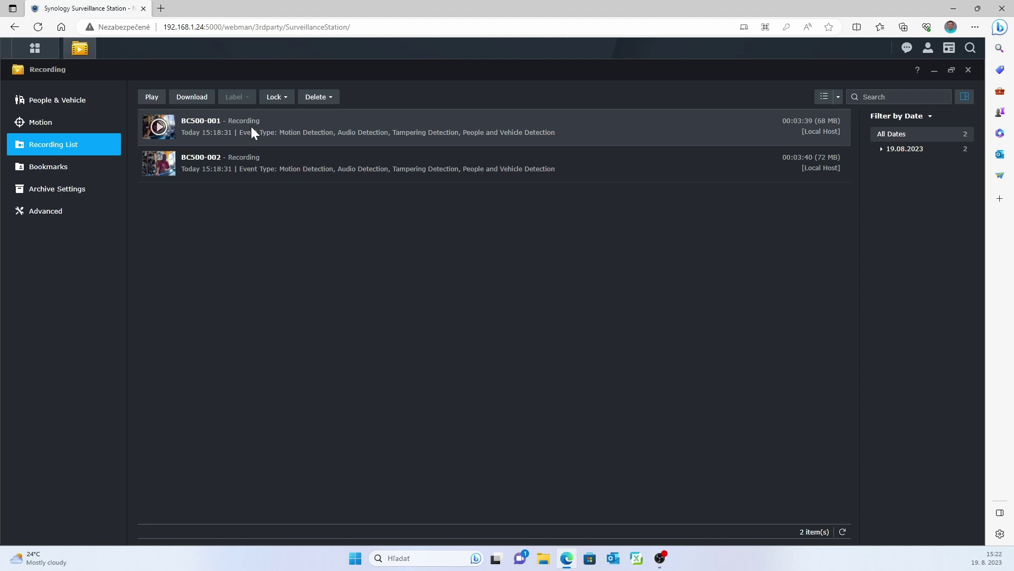
{"action": "left_click", "coordinate": [197, 98]}
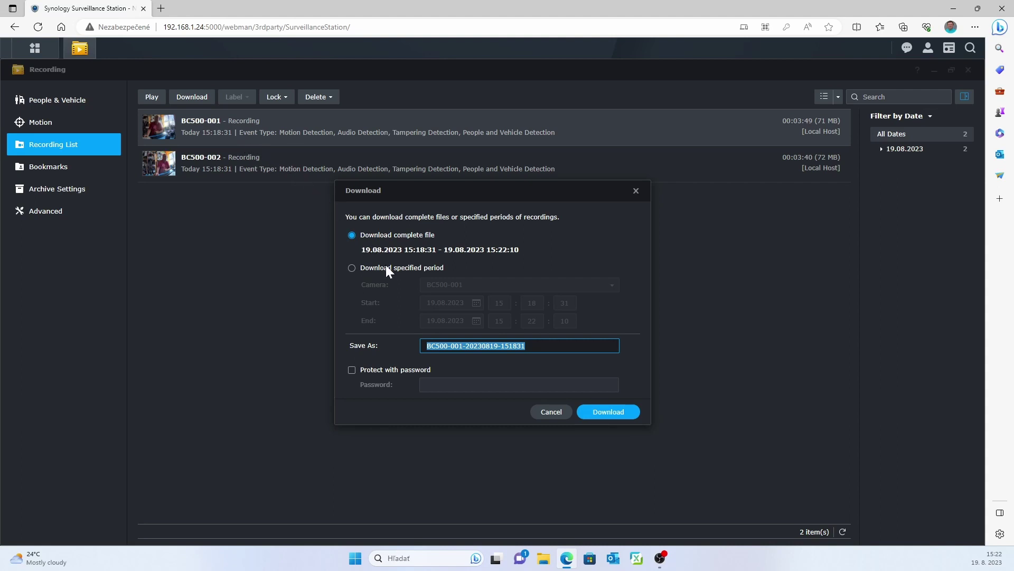
{"action": "left_click", "coordinate": [353, 268]}
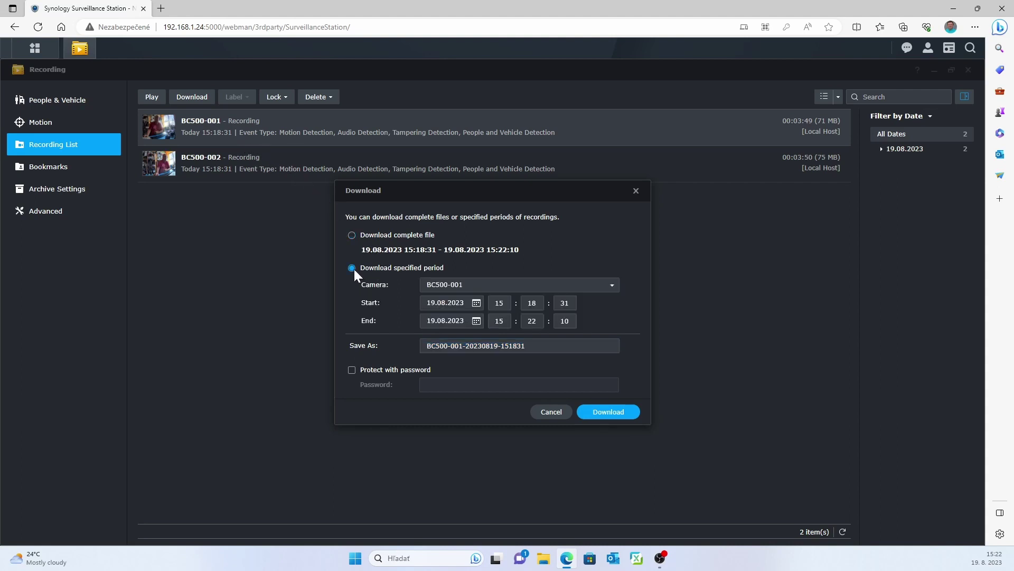
{"action": "left_click", "coordinate": [352, 235]}
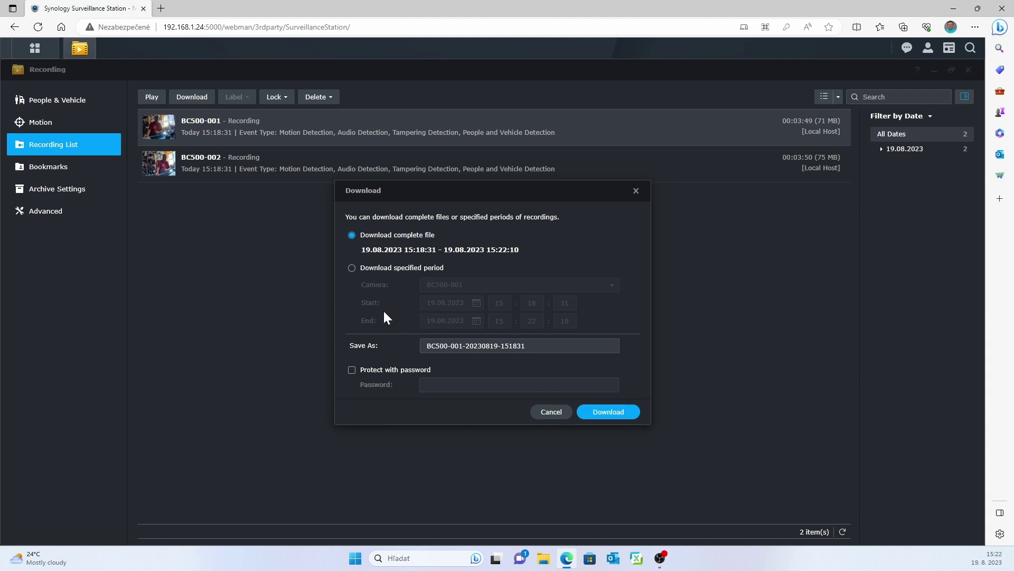
{"action": "left_click", "coordinate": [608, 412]}
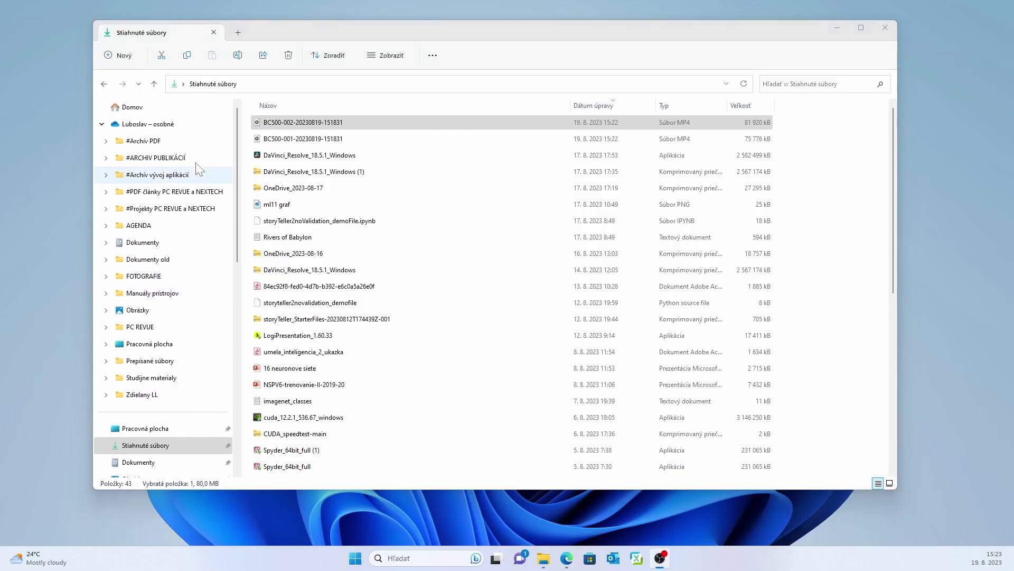
{"action": "left_click", "coordinate": [290, 125]}
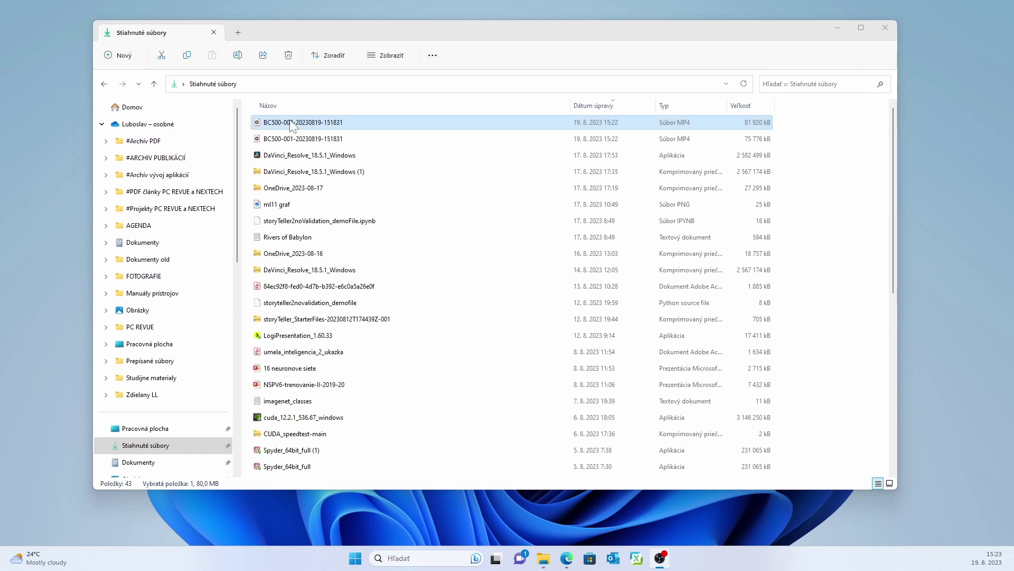
{"action": "double_click", "coordinate": [290, 125]}
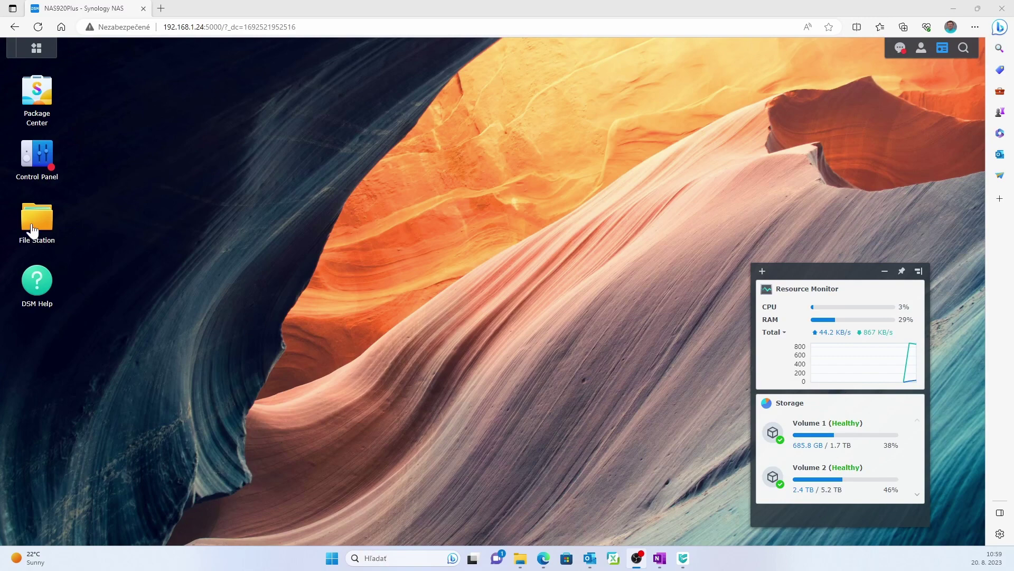
Step: Open File Station on the NAS, look into the Praca SSD folder, and open the surveillance shared folder
{"action": "left_click", "coordinate": [33, 230]}
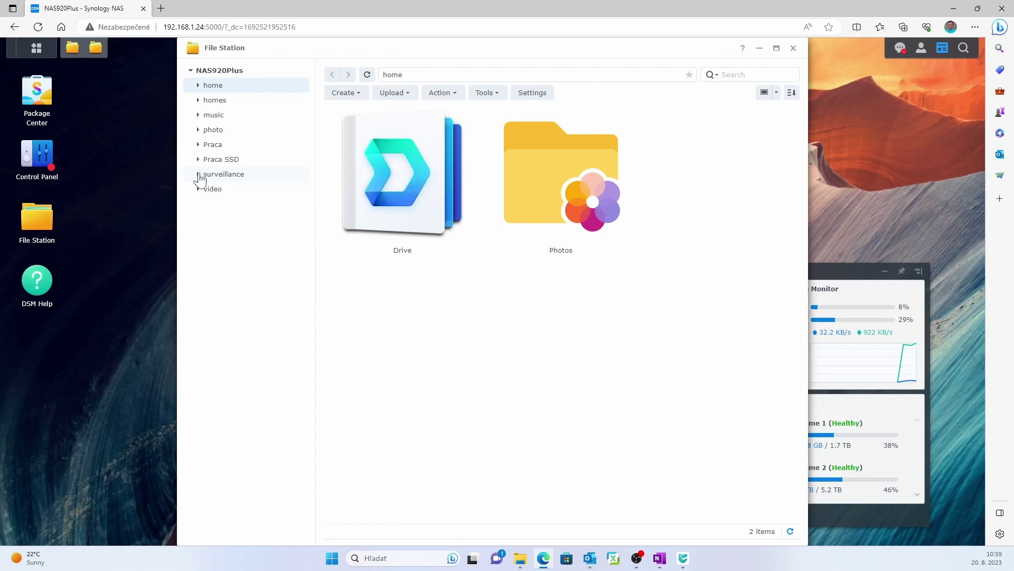
{"action": "left_click", "coordinate": [211, 162]}
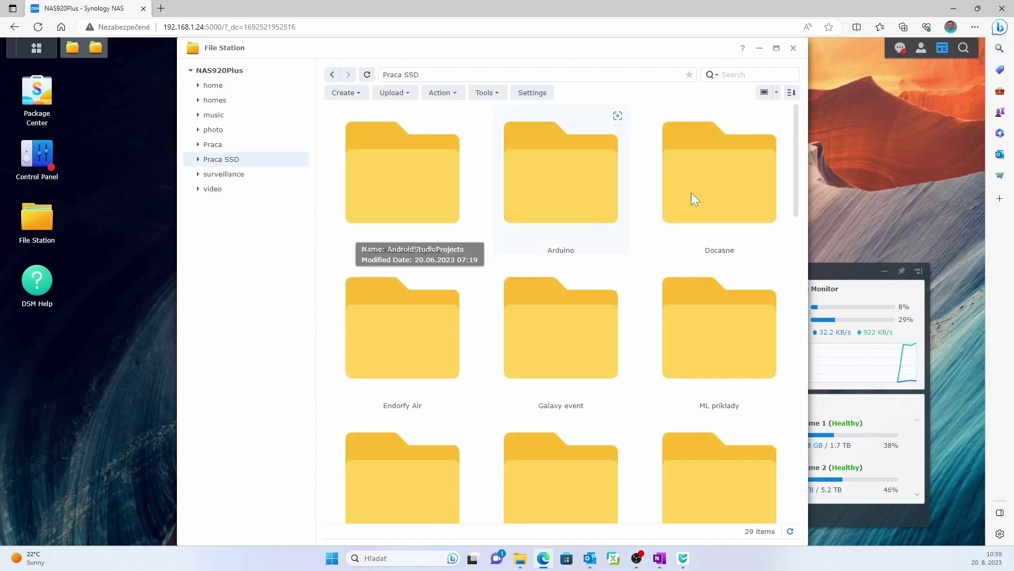
{"action": "left_click_drag", "start_coordinate": [796, 161], "coordinate": [789, 130]}
{"action": "left_click", "coordinate": [236, 179]}
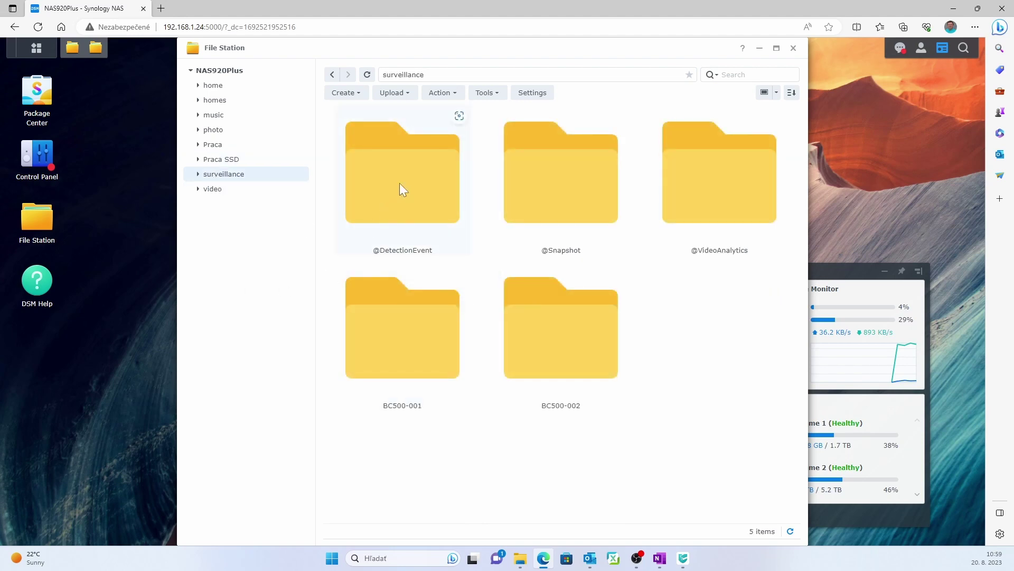
{"action": "double_click", "coordinate": [403, 328]}
{"action": "double_click", "coordinate": [547, 280]}
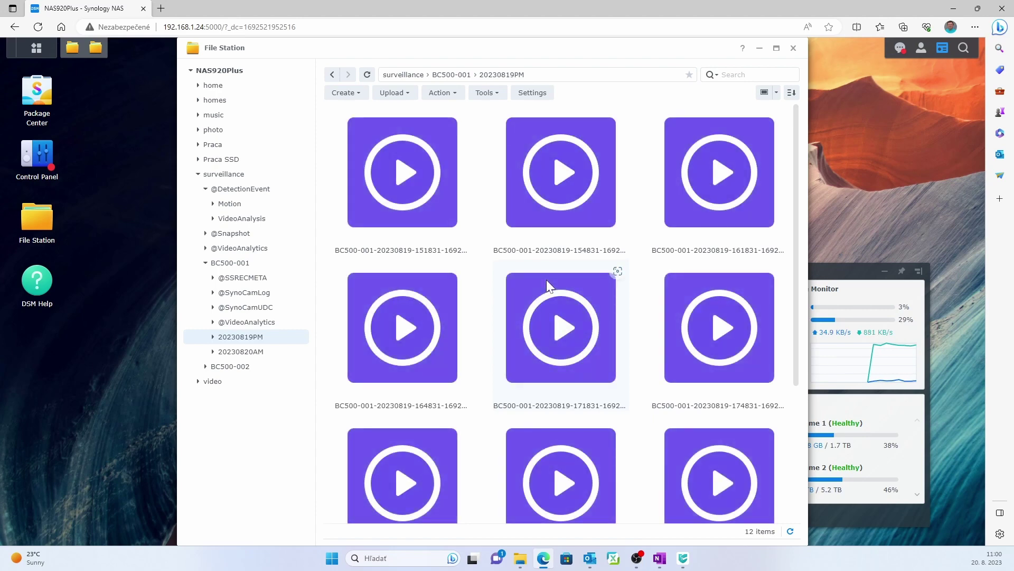
{"action": "double_click", "coordinate": [402, 329]}
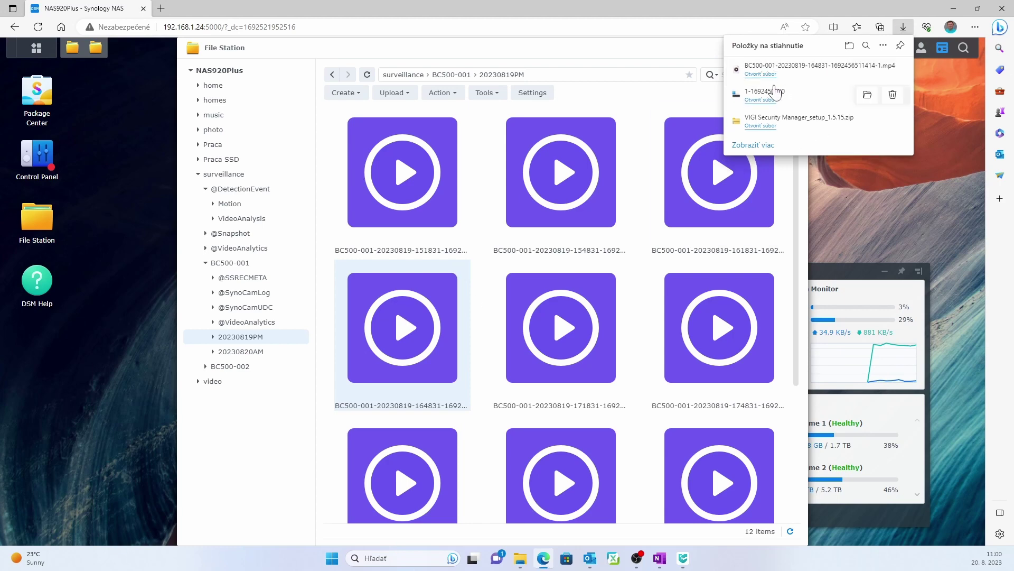
{"action": "left_click", "coordinate": [761, 75]}
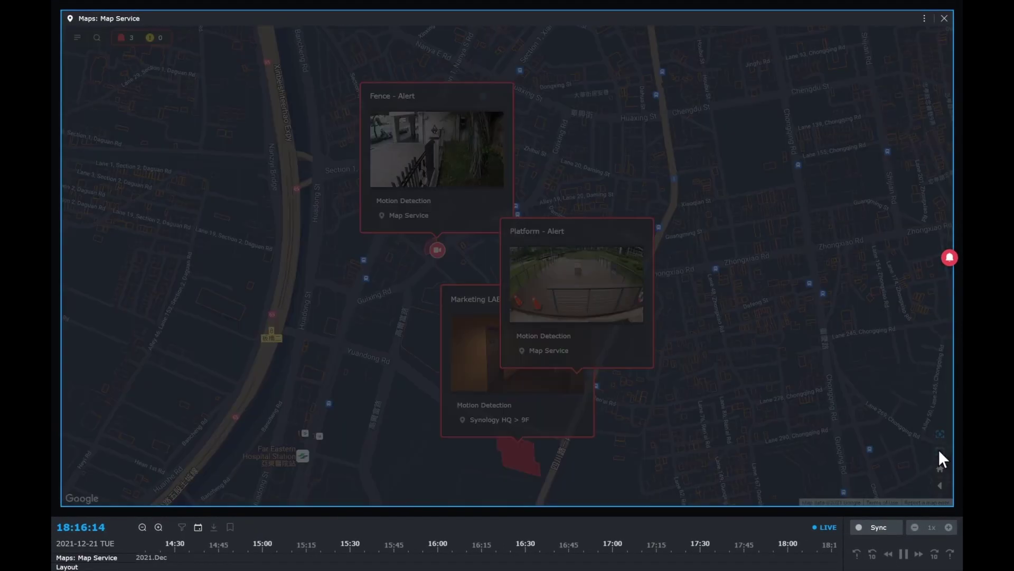
Step: Draw a rectangular selection around the alerting Fence, Platform and Marketing LAB cameras on the Map Service map
{"action": "left_click", "coordinate": [940, 451]}
{"action": "left_click_drag", "start_coordinate": [778, 172], "coordinate": [322, 442]}
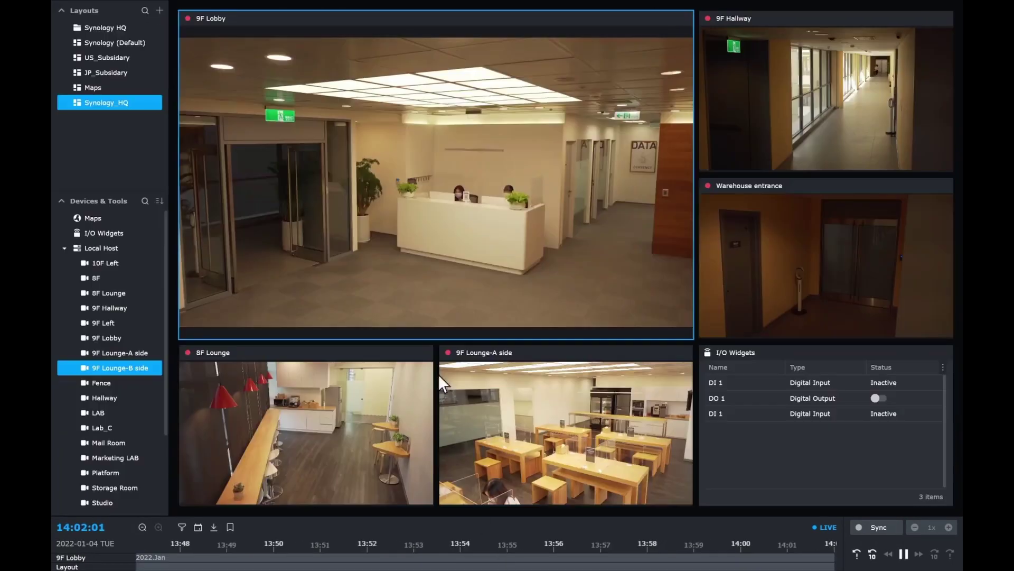
Step: Add the 9F Lounge-B side camera to the Synology_HQ layout and move Warehouse entrance into the large main tile
{"action": "left_click_drag", "start_coordinate": [436, 337], "coordinate": [435, 426]}
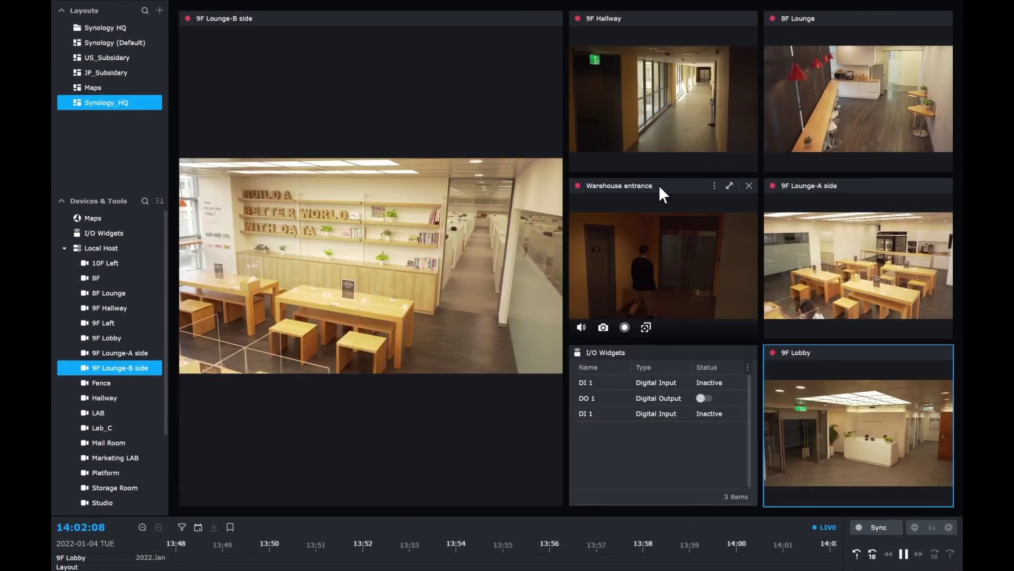
{"action": "left_click_drag", "start_coordinate": [658, 185], "coordinate": [535, 157]}
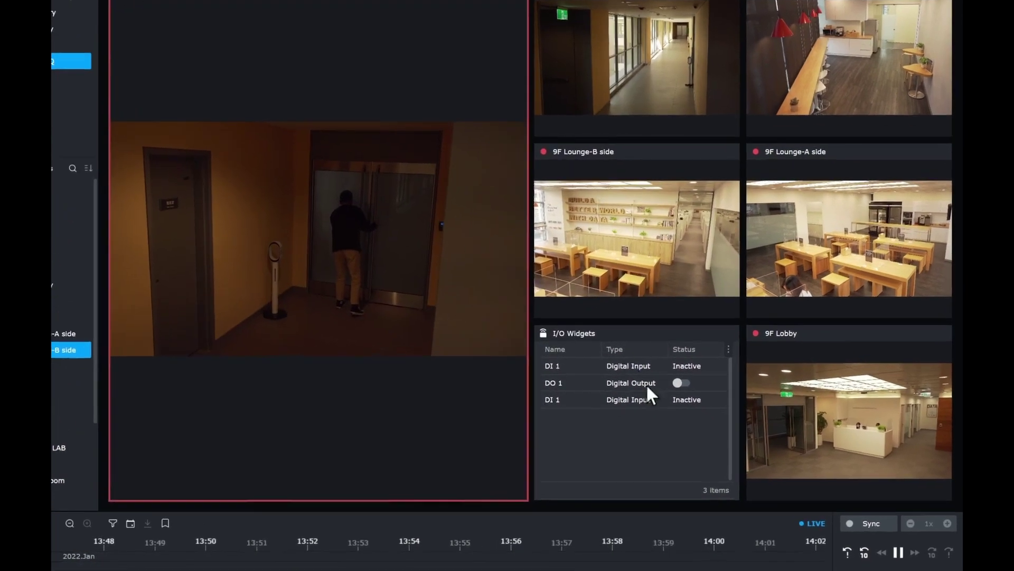